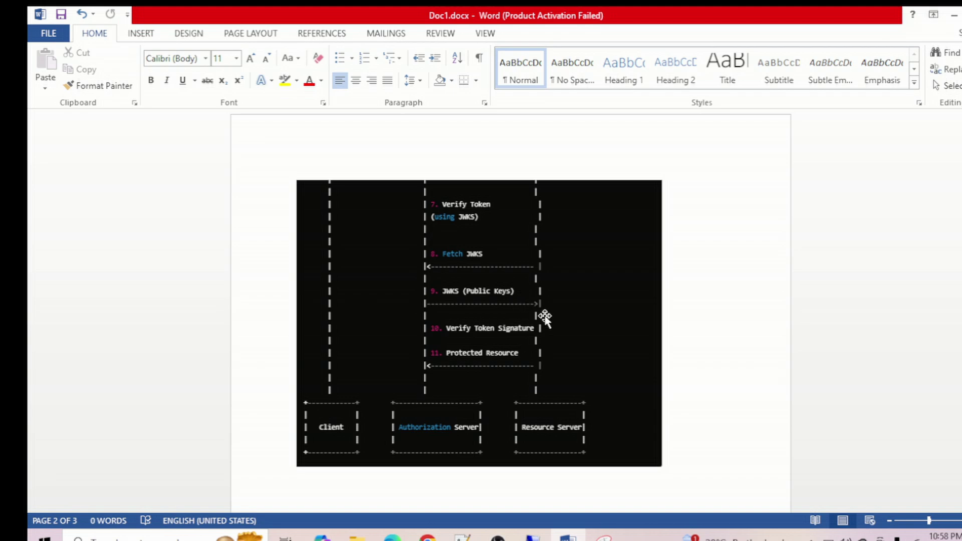
Step: Switch to the remote desktop session showing PingFederate's Applications page
click(532, 536)
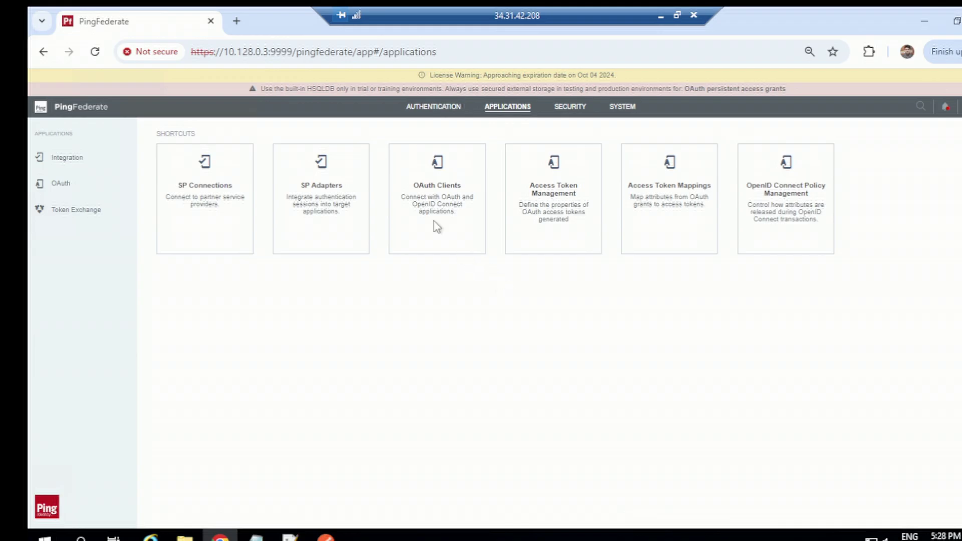
click(241, 21)
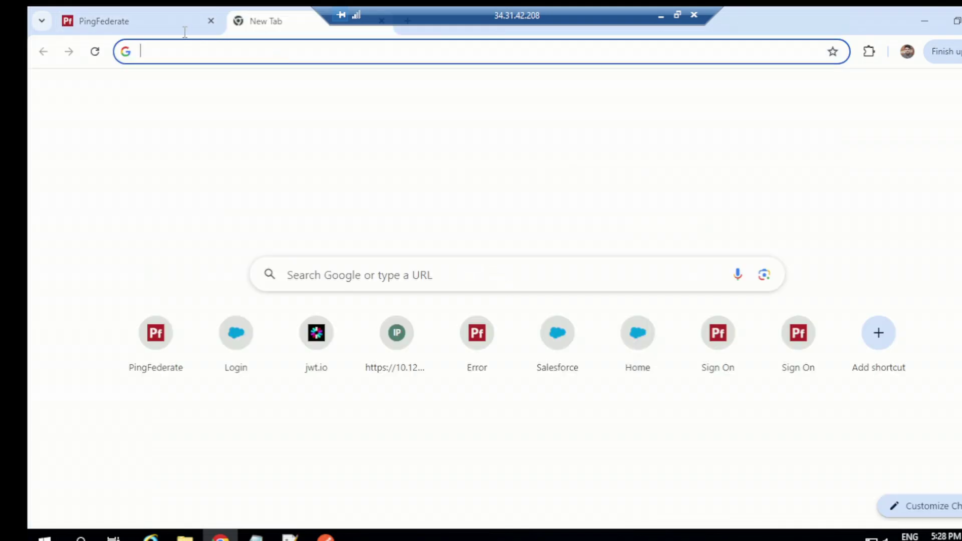
click(161, 17)
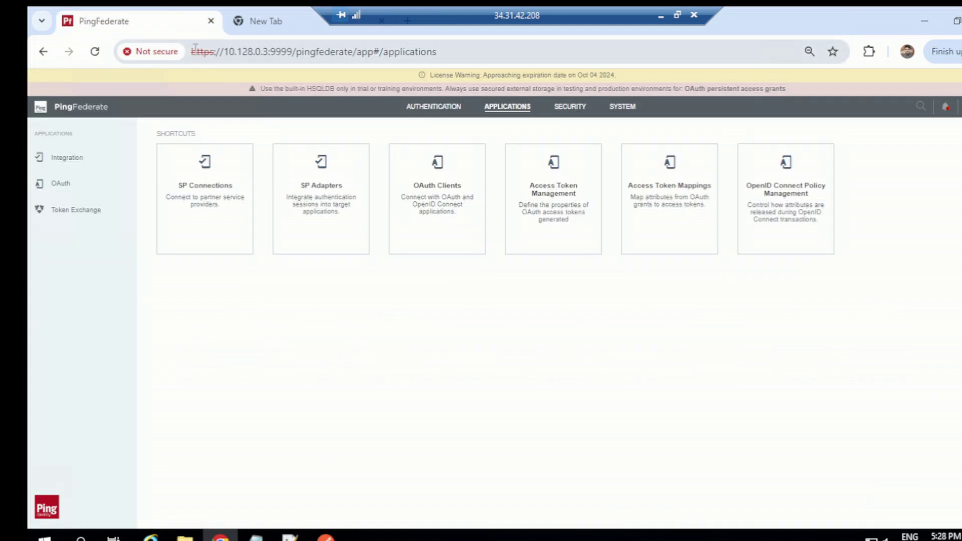
drag(192, 52, 297, 59)
key(ctrl+c)
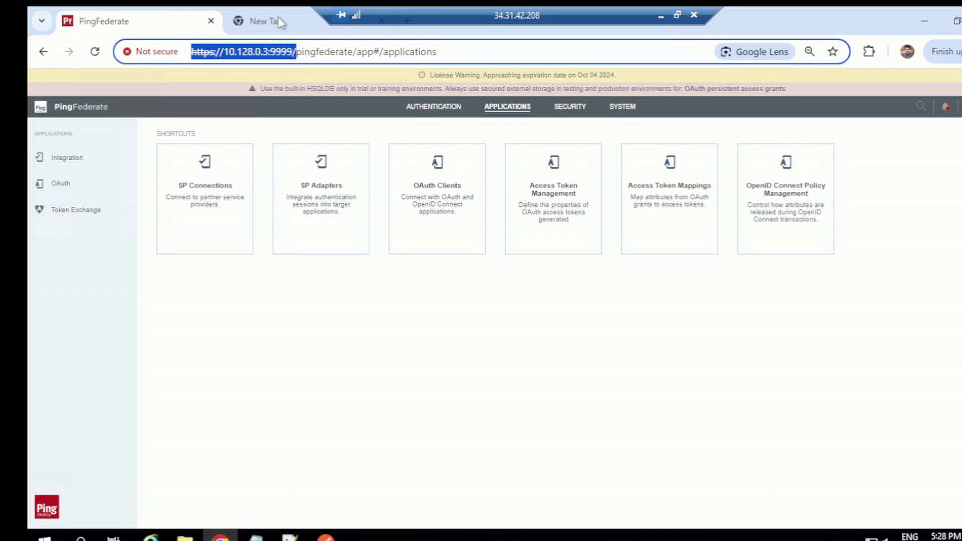
click(275, 10)
click(286, 52)
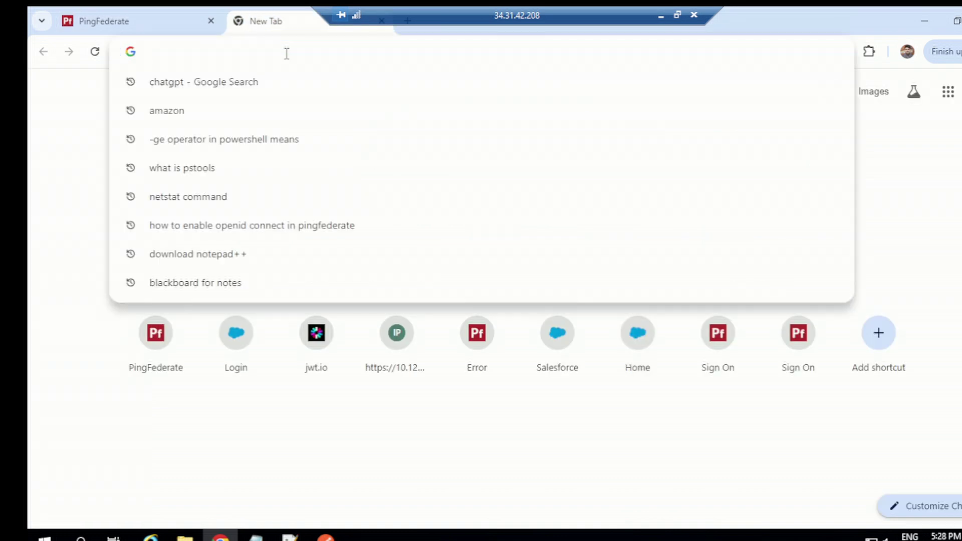
key(ctrl+v)
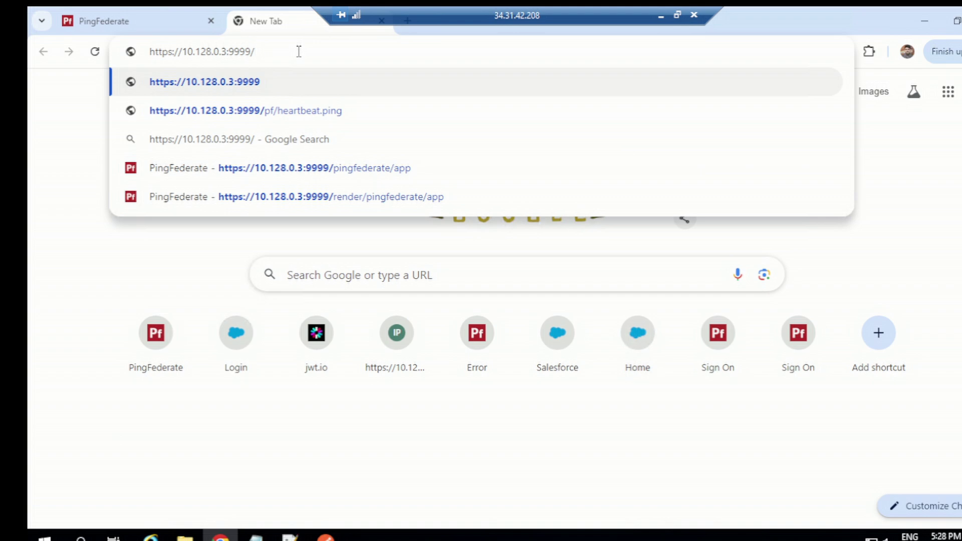
text(ext/oa)
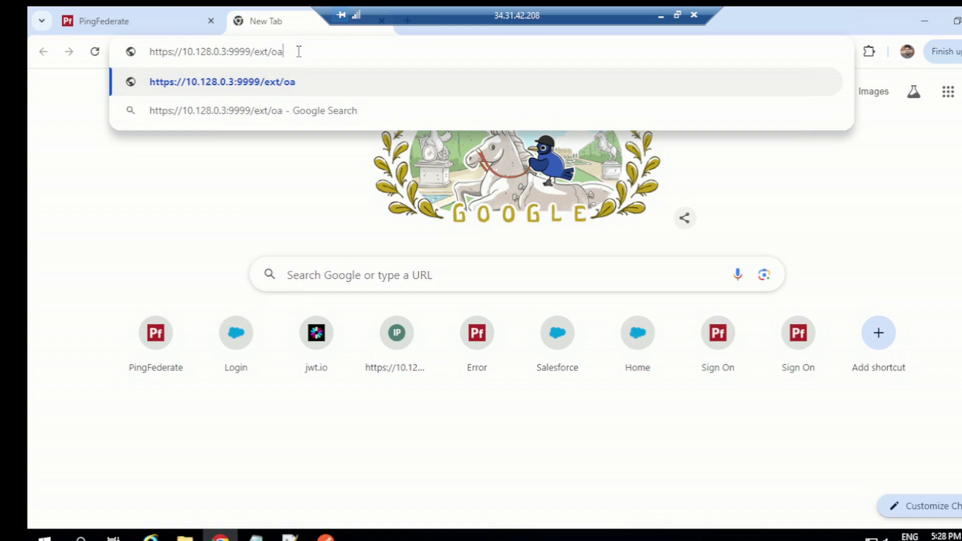
text(uth/j)
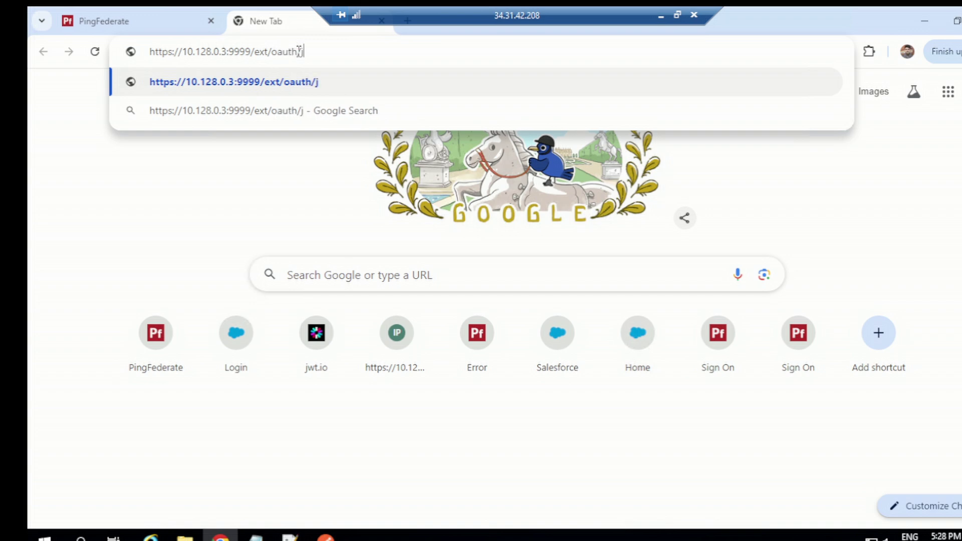
text(wks)
key(Return)
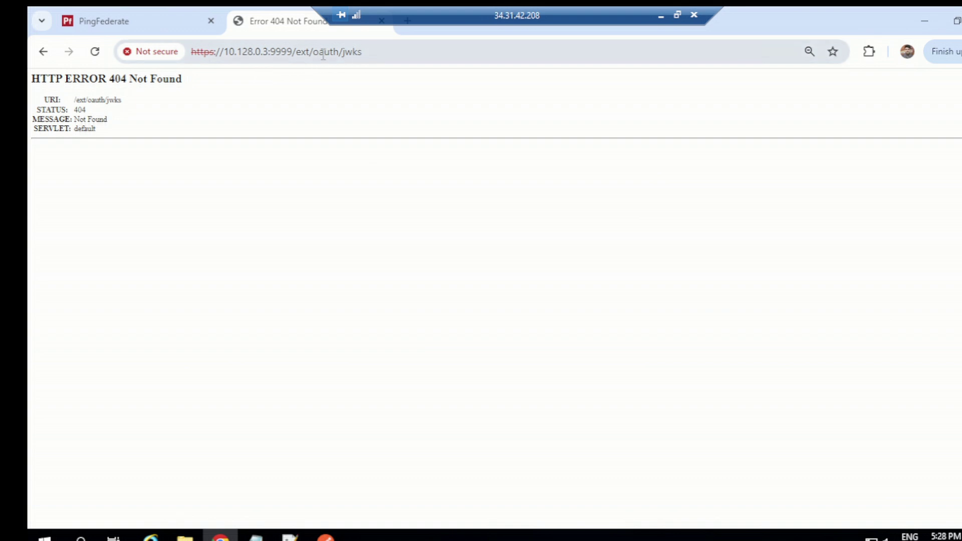
click(381, 21)
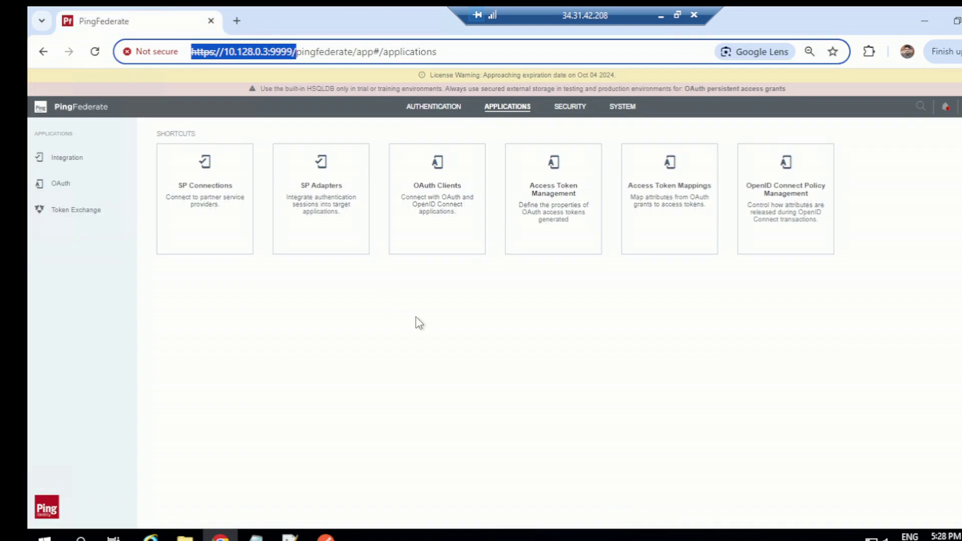
click(442, 324)
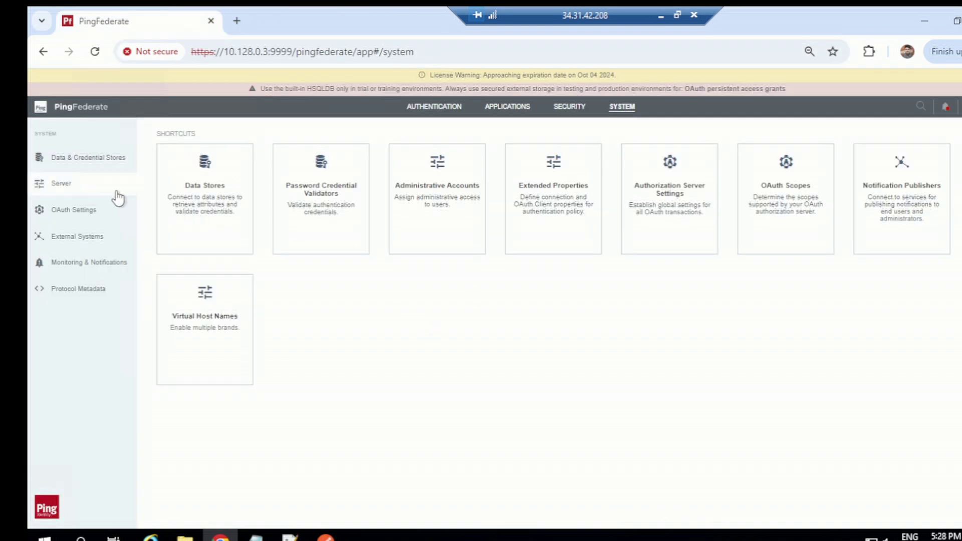
click(114, 191)
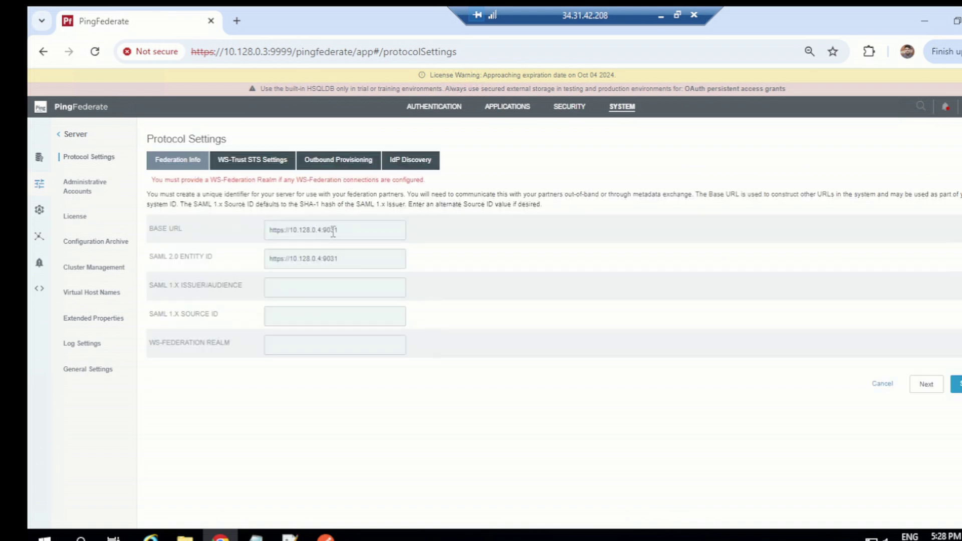
drag(353, 230, 271, 238)
key(ctrl+c)
key(ctrl+t)
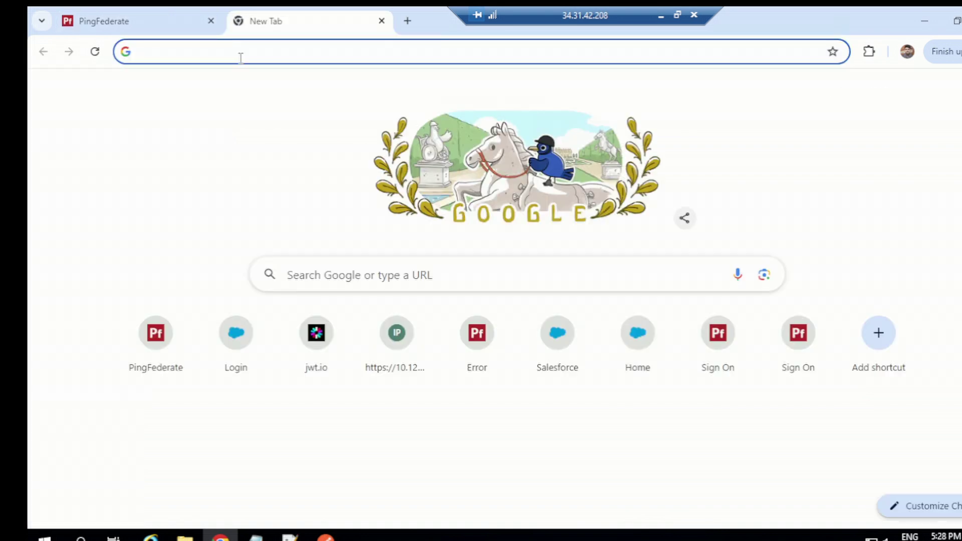
key(ctrl+v)
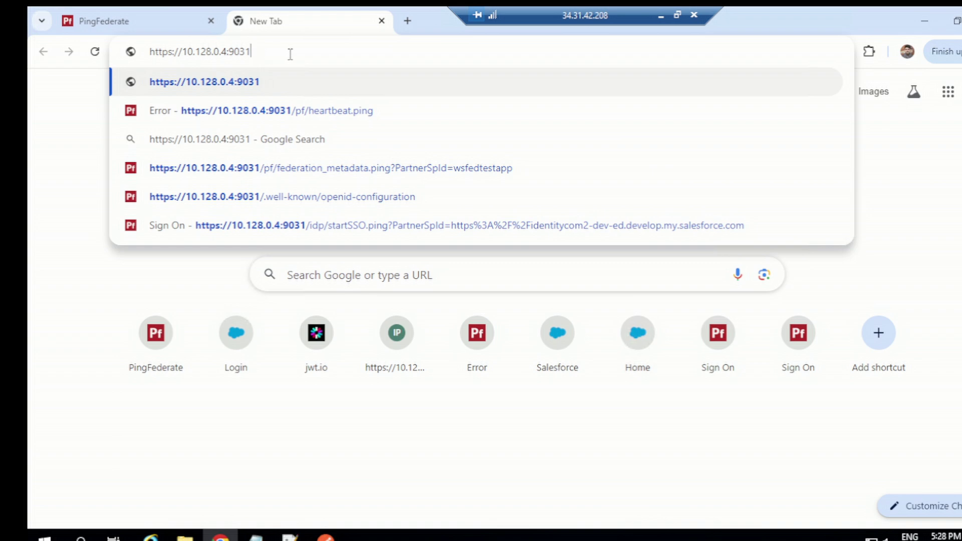
text(/ext/)
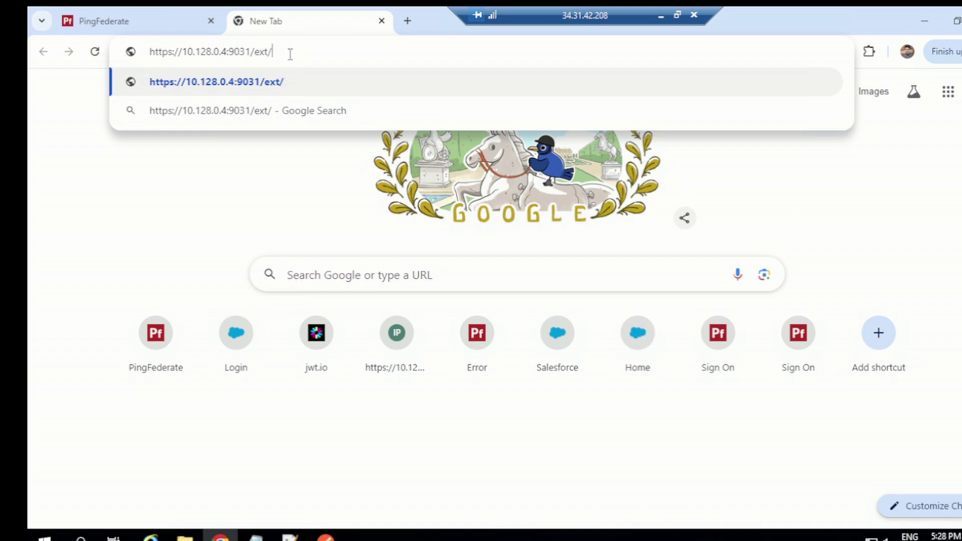
text(oauth/jwks)
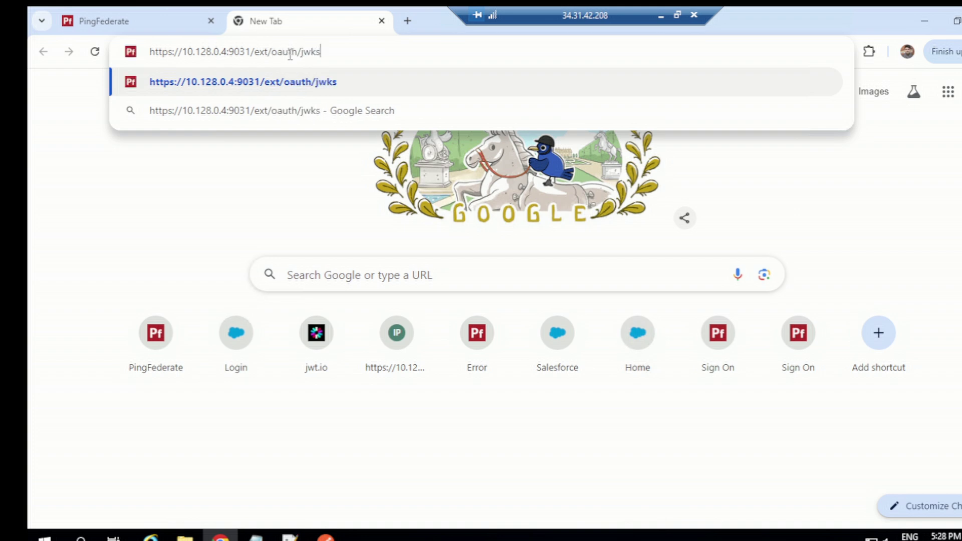
key(Return)
click(331, 430)
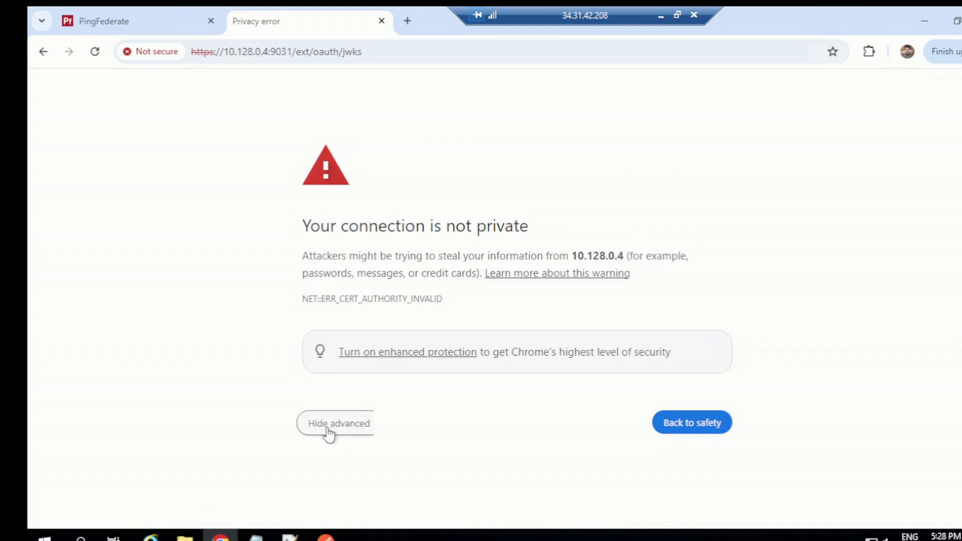
click(340, 488)
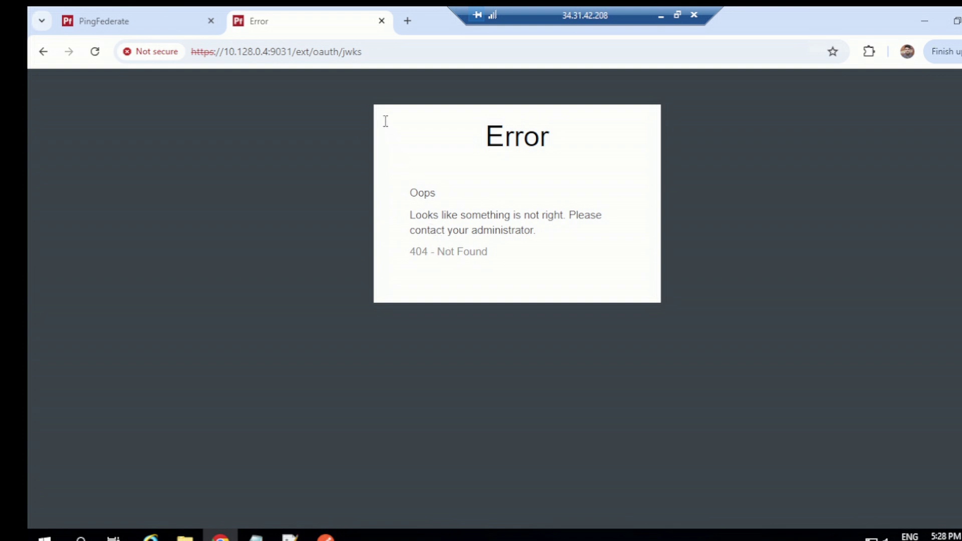
double_click(388, 52)
click(410, 55)
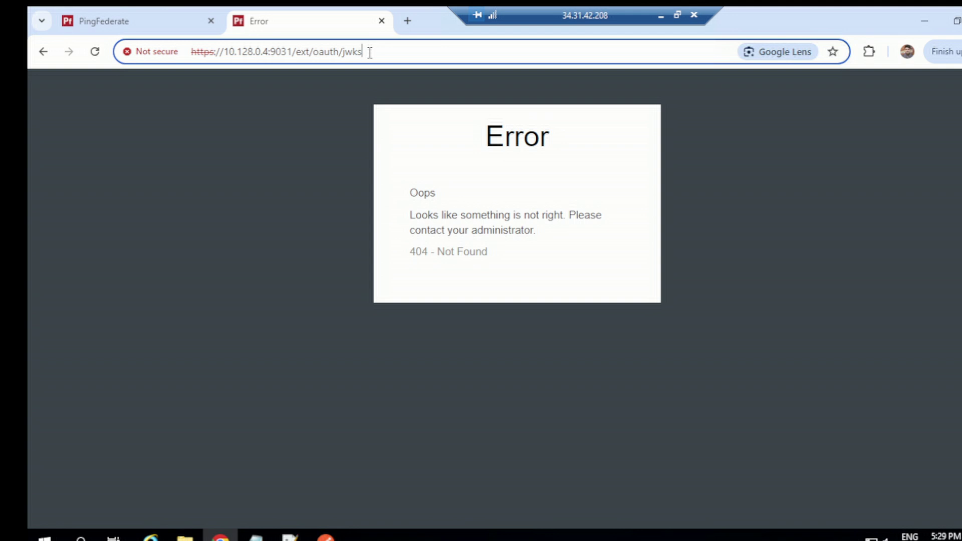
key(Return)
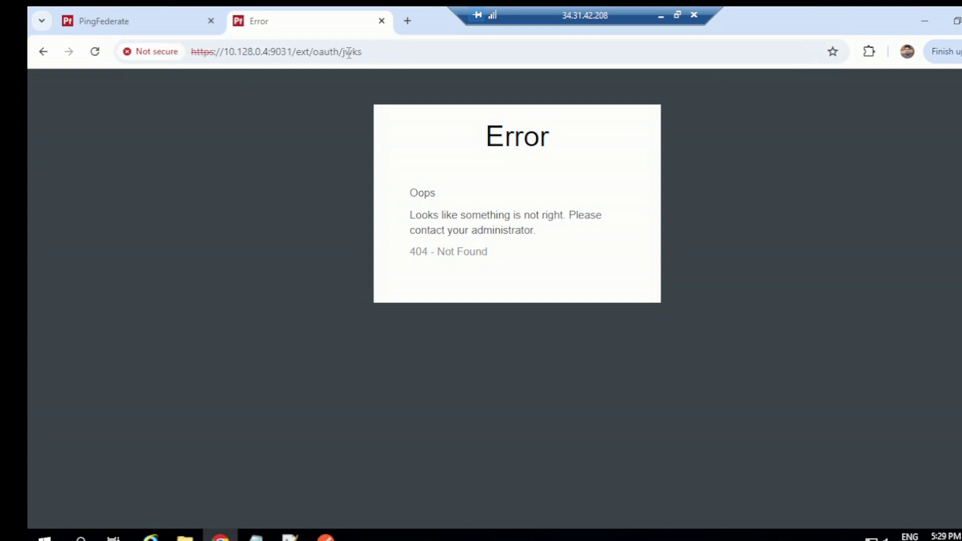
Step: Open the testATM access token manager's Instance Configuration under Applications > OAuth
click(135, 21)
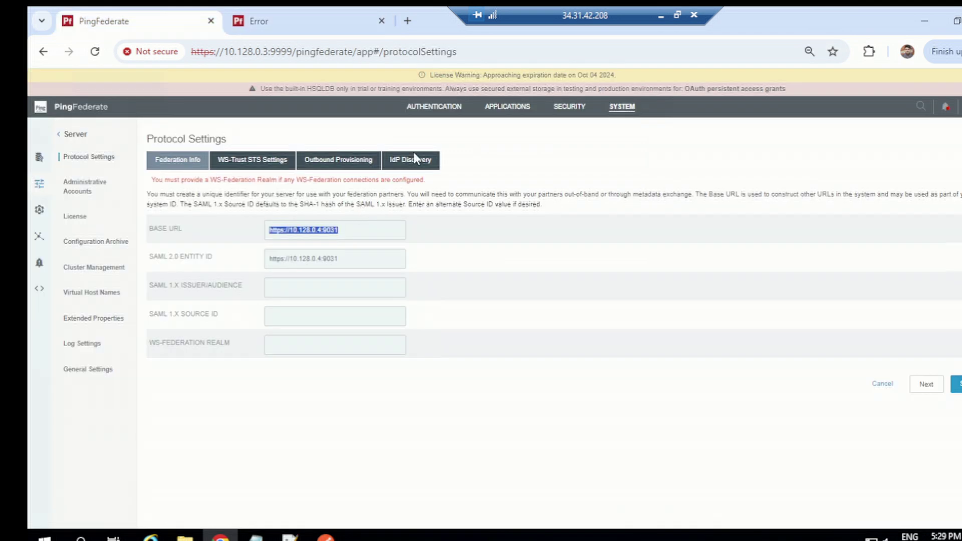
click(507, 106)
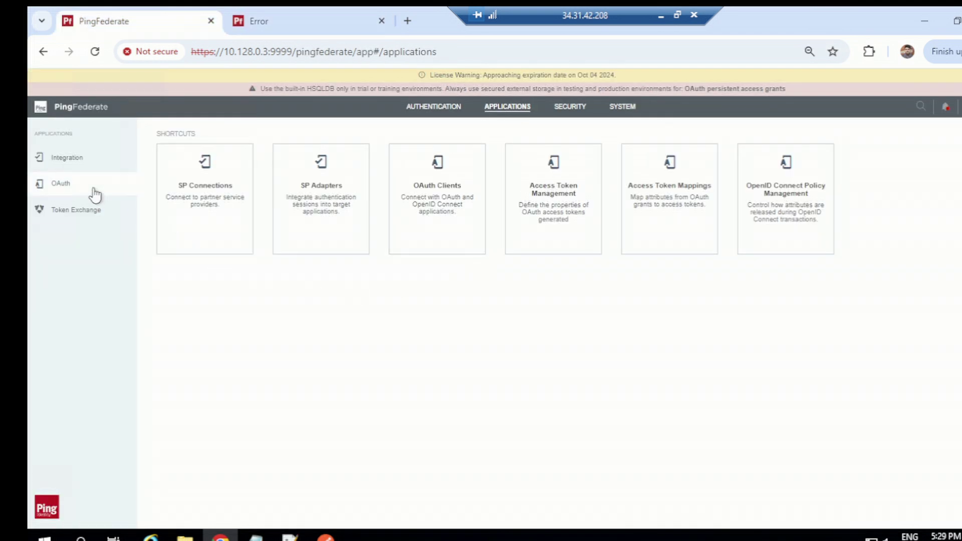
click(80, 184)
click(100, 188)
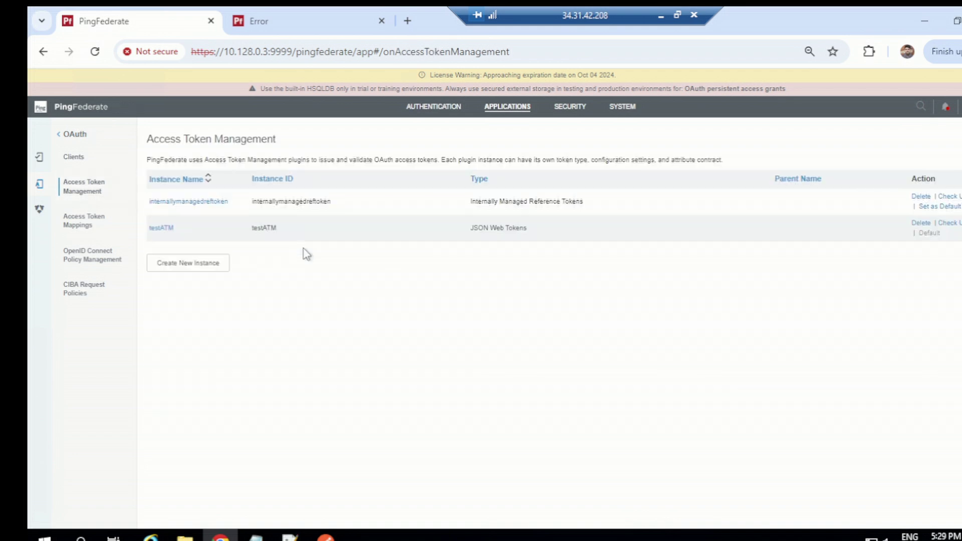
click(161, 228)
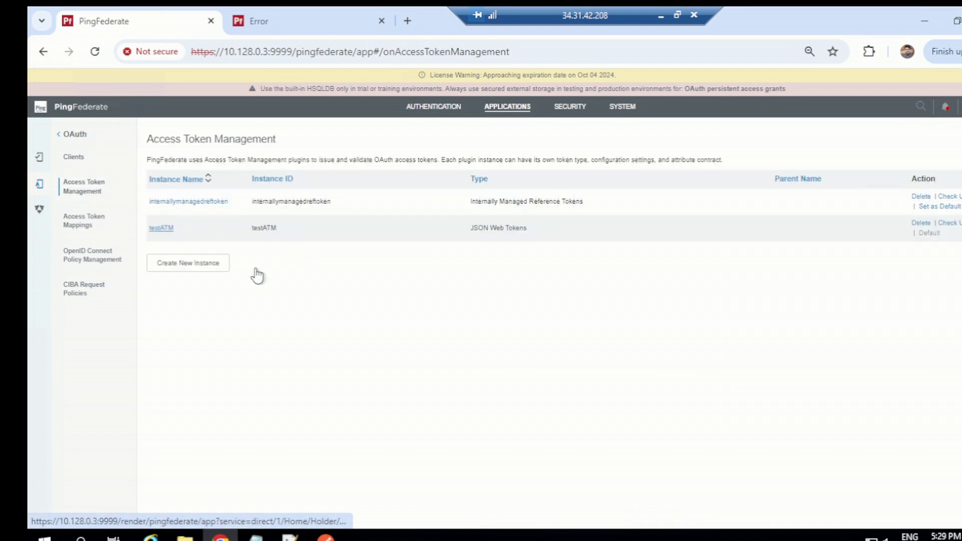
scroll(270, 287, down, 5)
scroll(271, 289, up, 5)
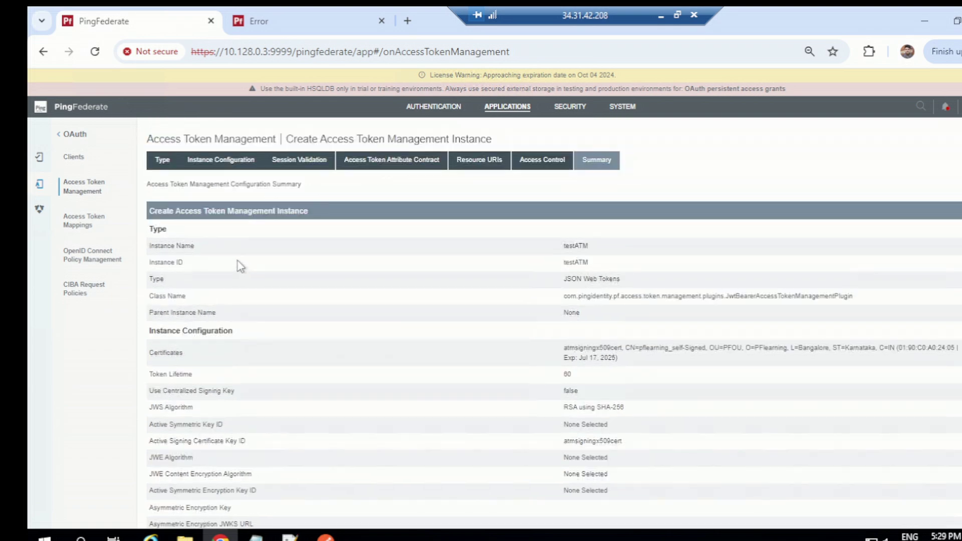
click(236, 332)
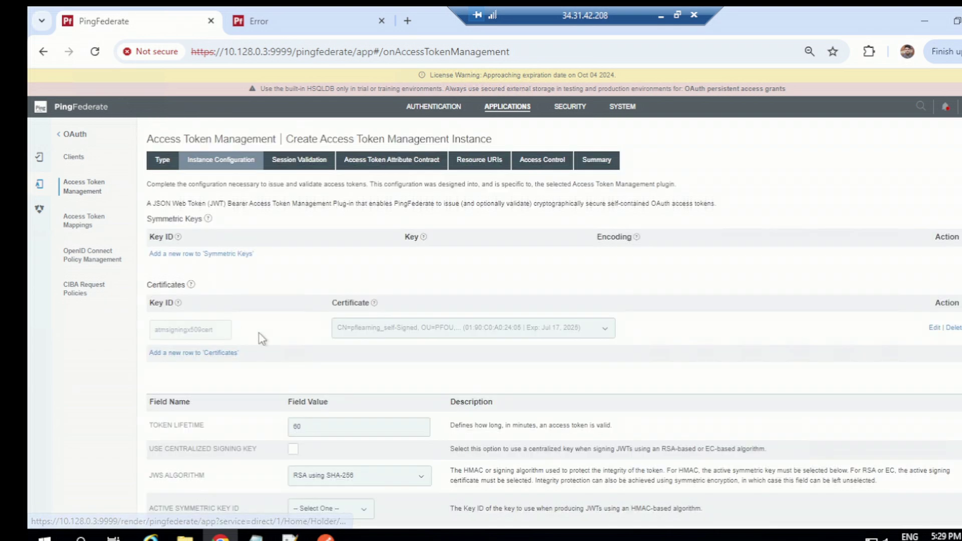
Step: Show the advanced fields, set JWKS Endpoint Path to /oauth/jwks, and save
scroll(322, 348, down, 6)
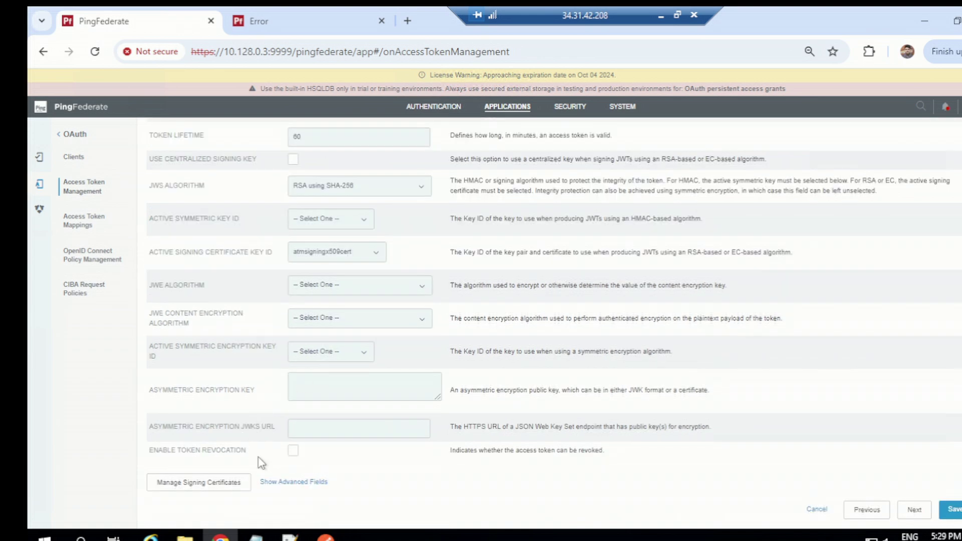
click(281, 482)
scroll(247, 335, down, 5)
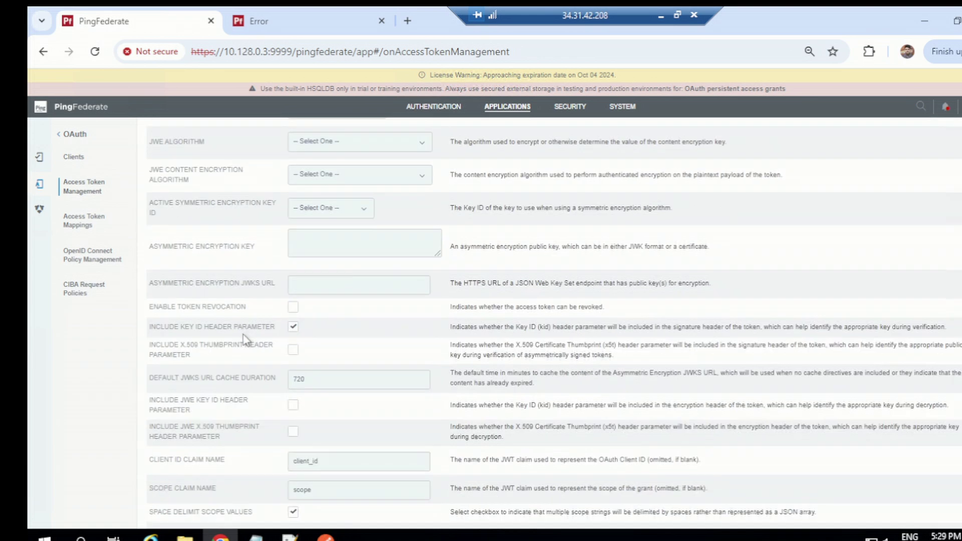
scroll(248, 341, down, 3)
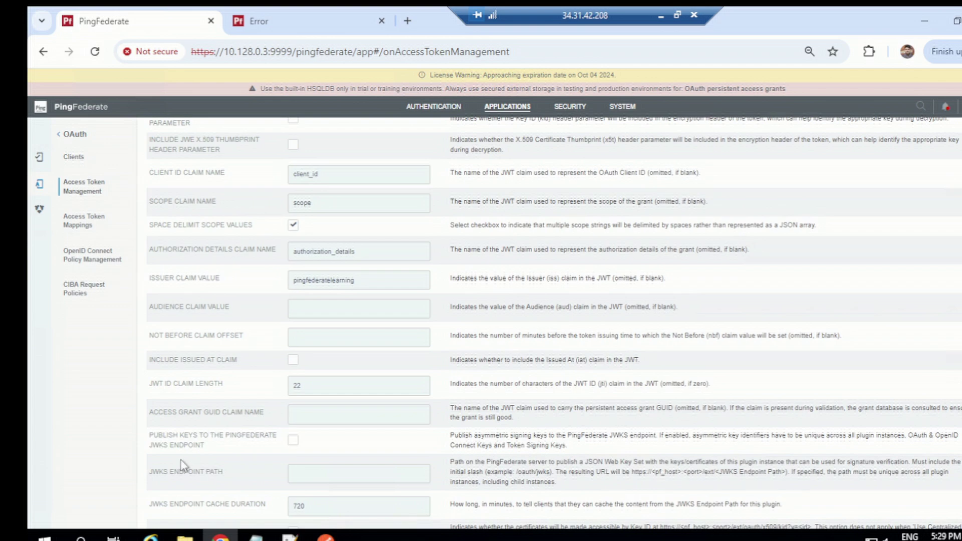
scroll(189, 396, down, 3)
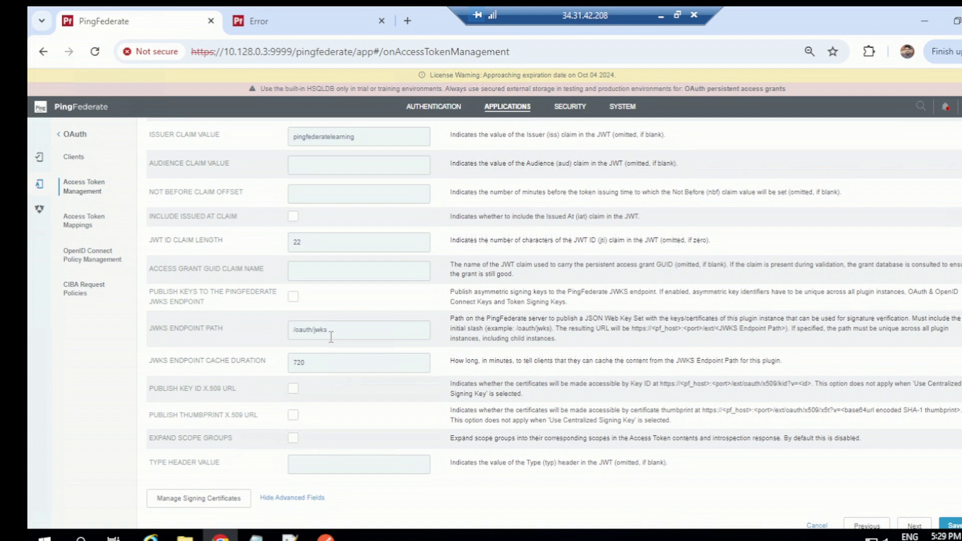
scroll(523, 305, down, 1)
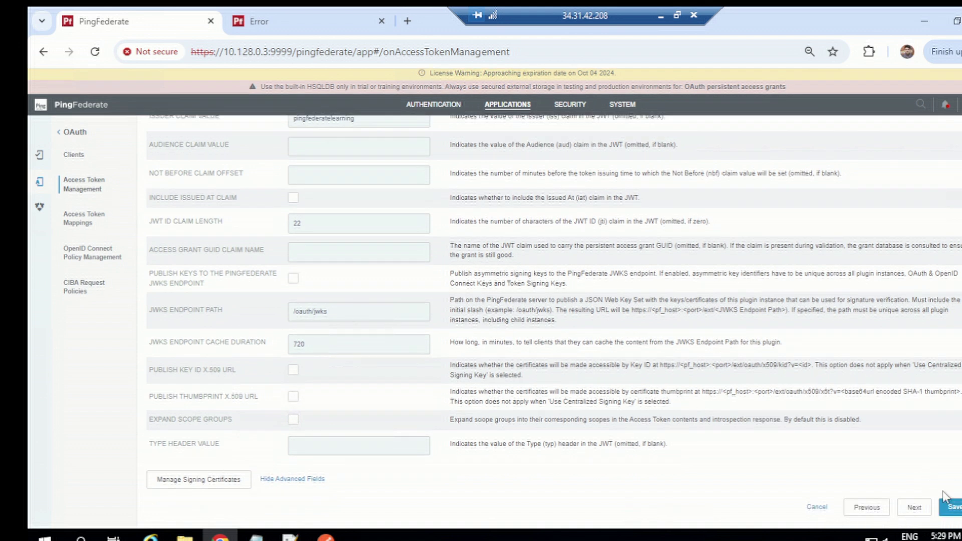
click(952, 507)
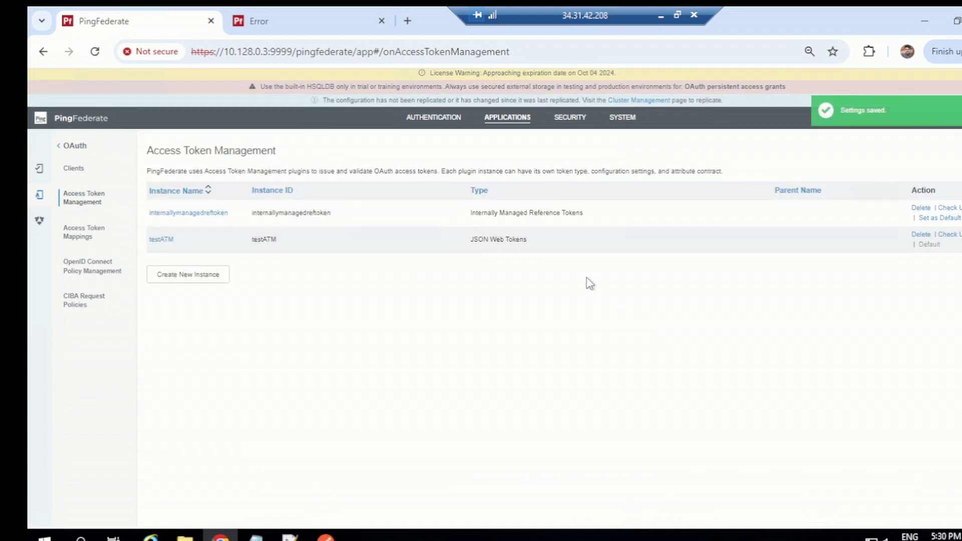
Step: Replicate the configuration to both cluster nodes and reload the JWKS tab, now returning key JSON
click(663, 102)
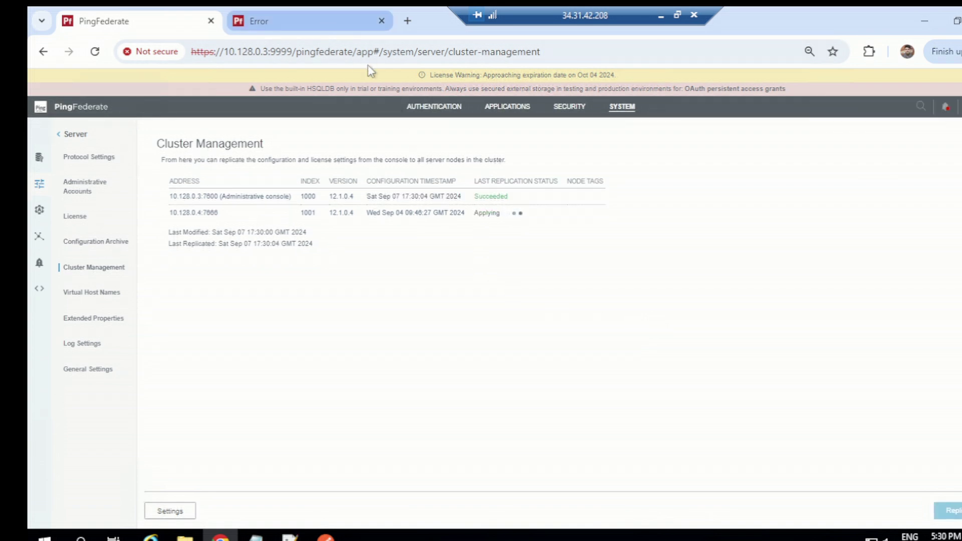
click(301, 20)
click(94, 52)
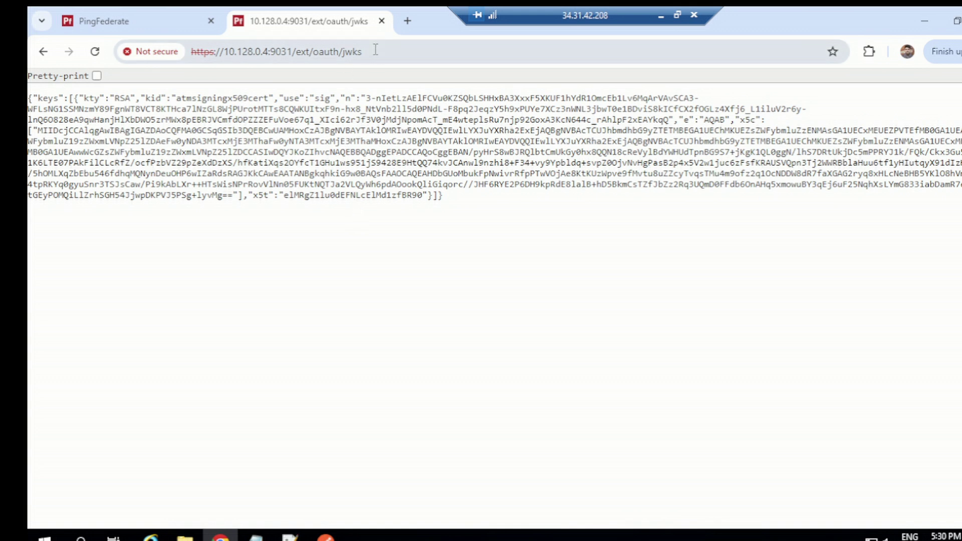
Step: Return to the Access Token Management list under Applications > OAuth
click(179, 20)
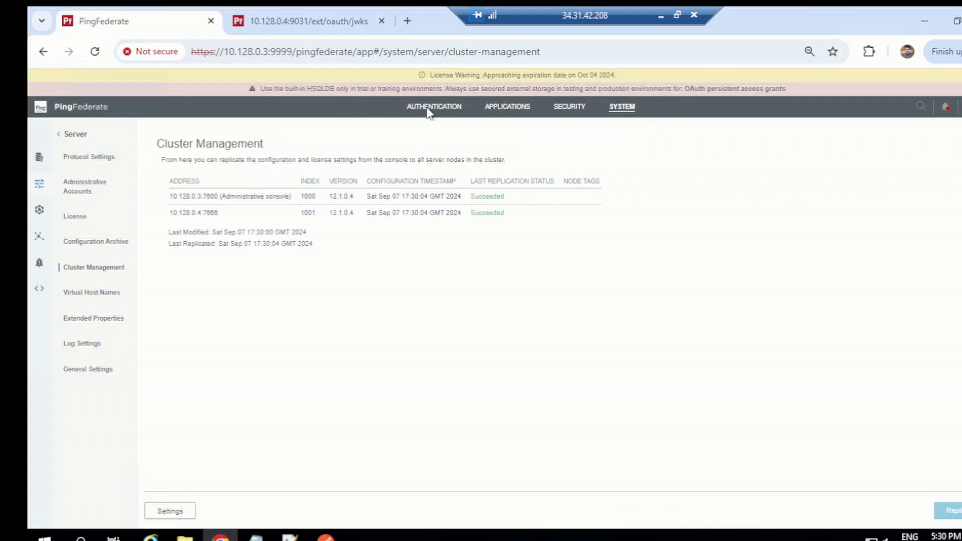
click(505, 109)
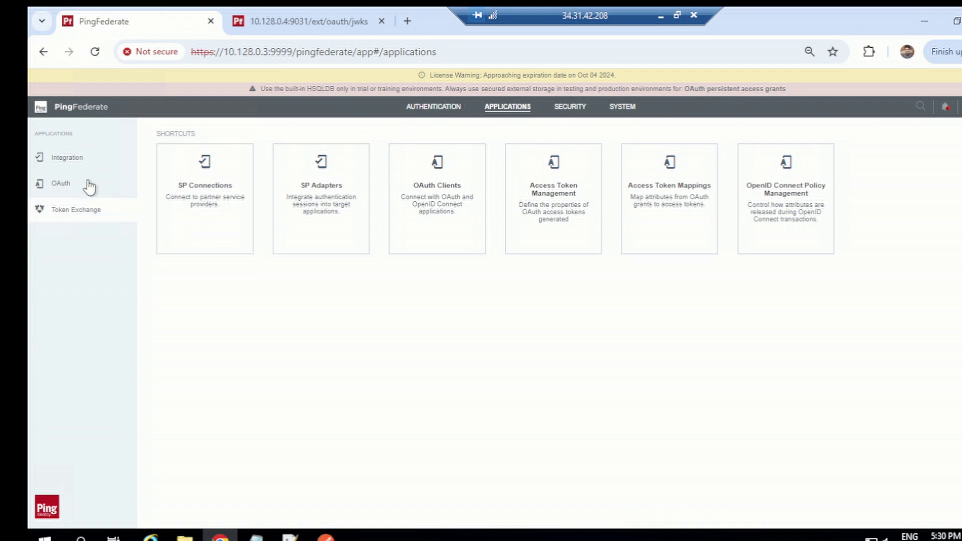
click(90, 186)
click(94, 190)
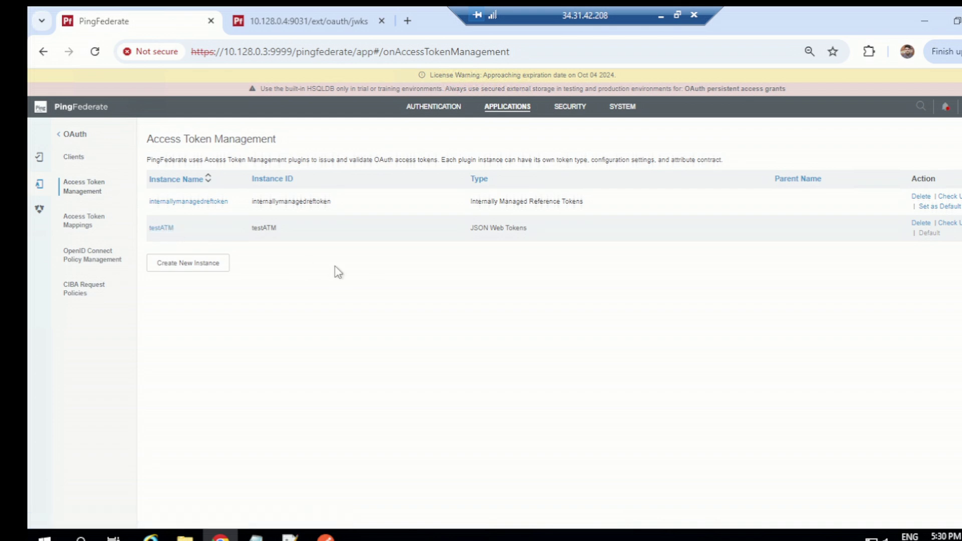
Step: Compare testATM's JWKS Endpoint Path /oauth/jwks with the path in the JWKS tab's URL
click(207, 240)
scroll(311, 337, down, 10)
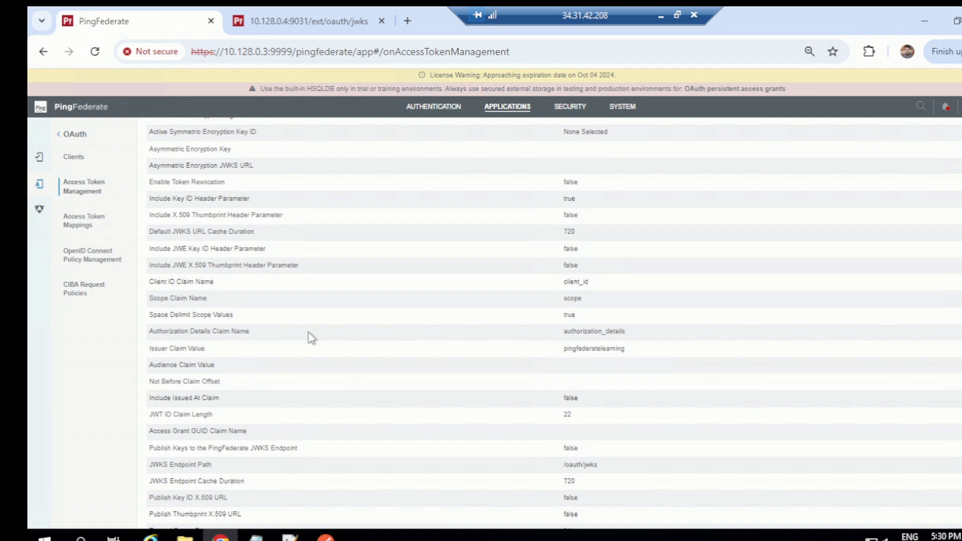
scroll(329, 339, down, 5)
scroll(524, 279, up, 3)
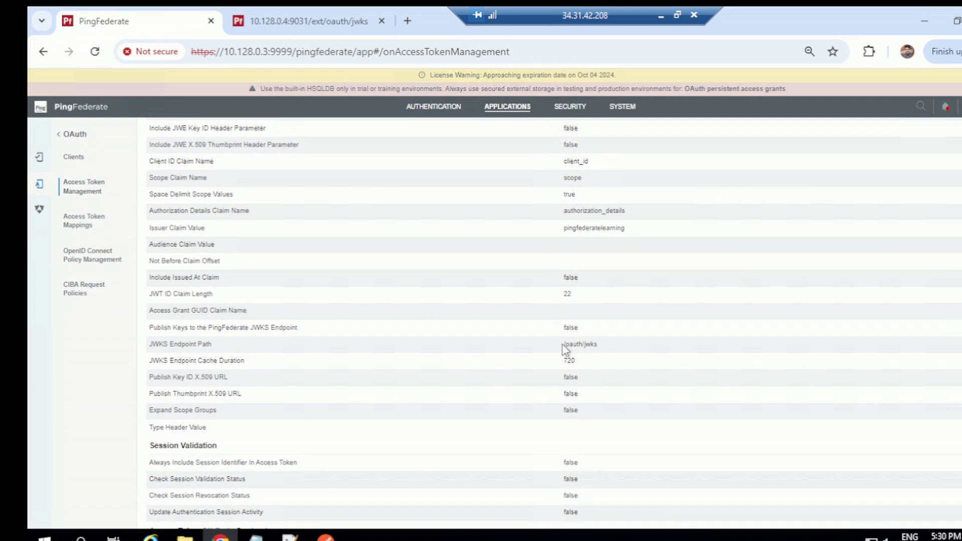
drag(600, 344, 562, 344)
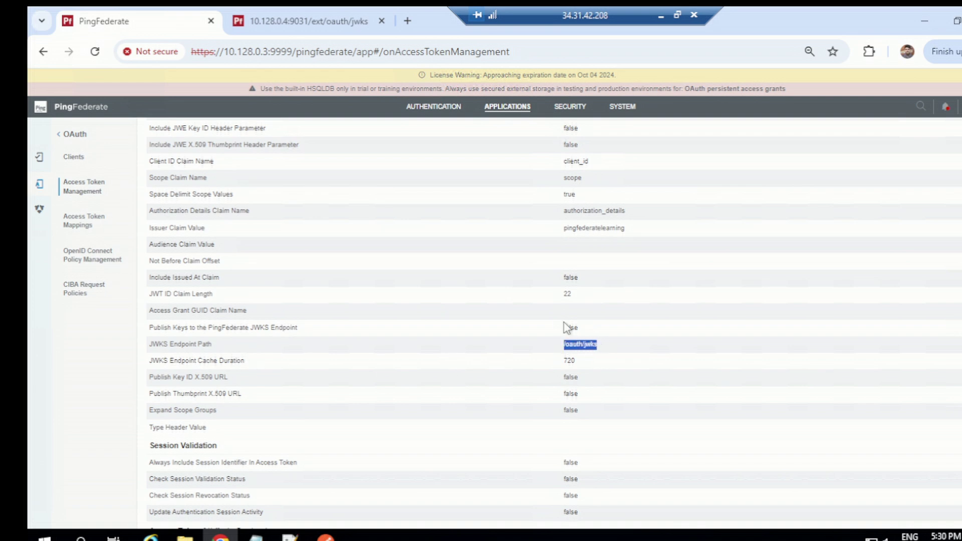
click(307, 22)
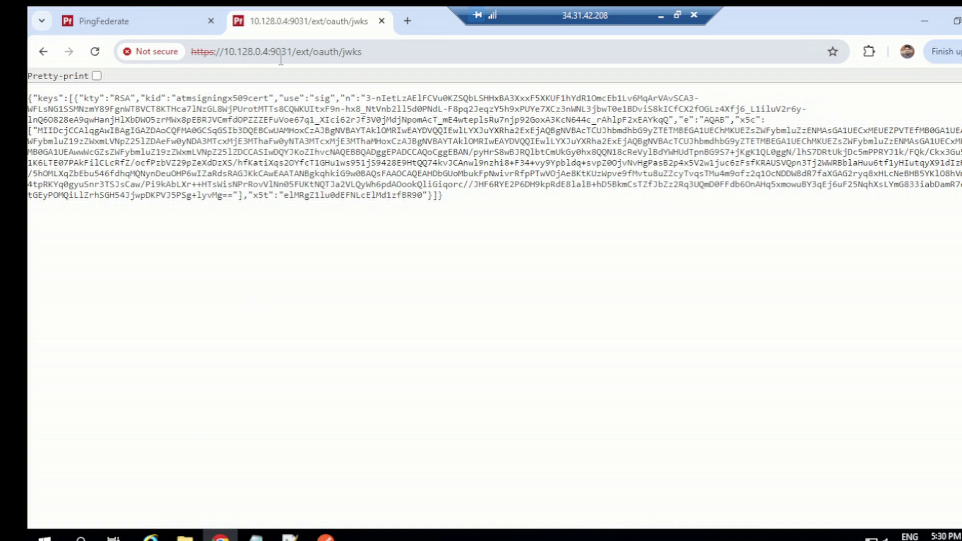
double_click(352, 57)
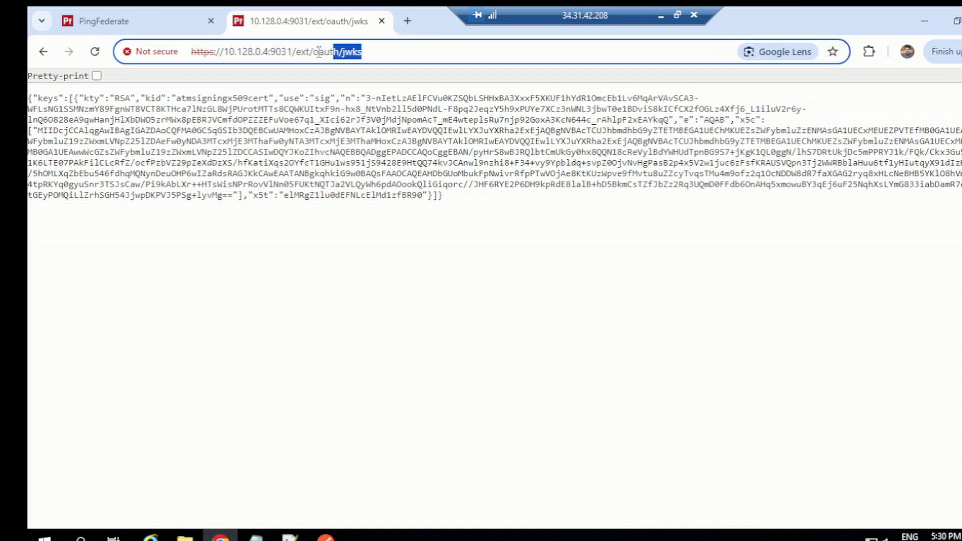
click(165, 168)
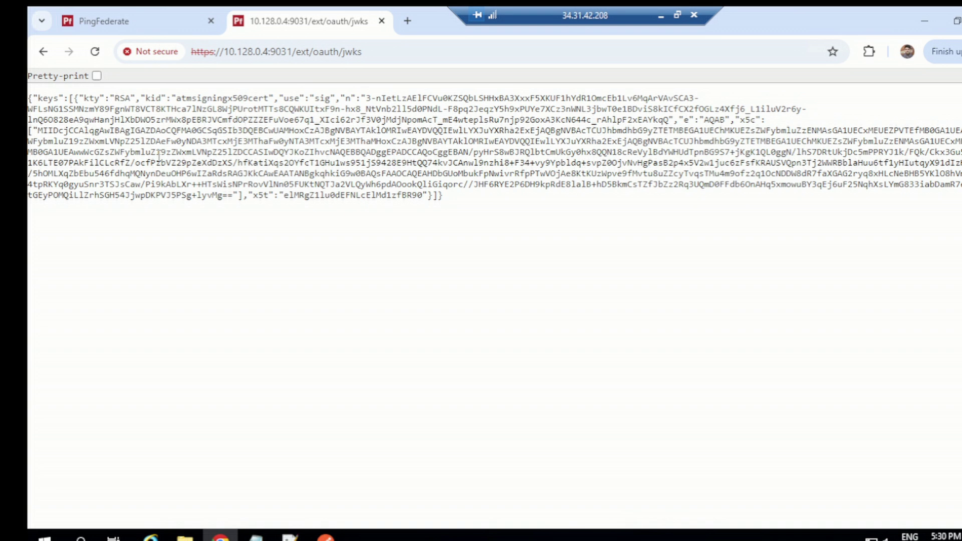
Step: Check testATM's signing certificate atmsigningx509cert against the kid in the JWKS key JSON
click(151, 22)
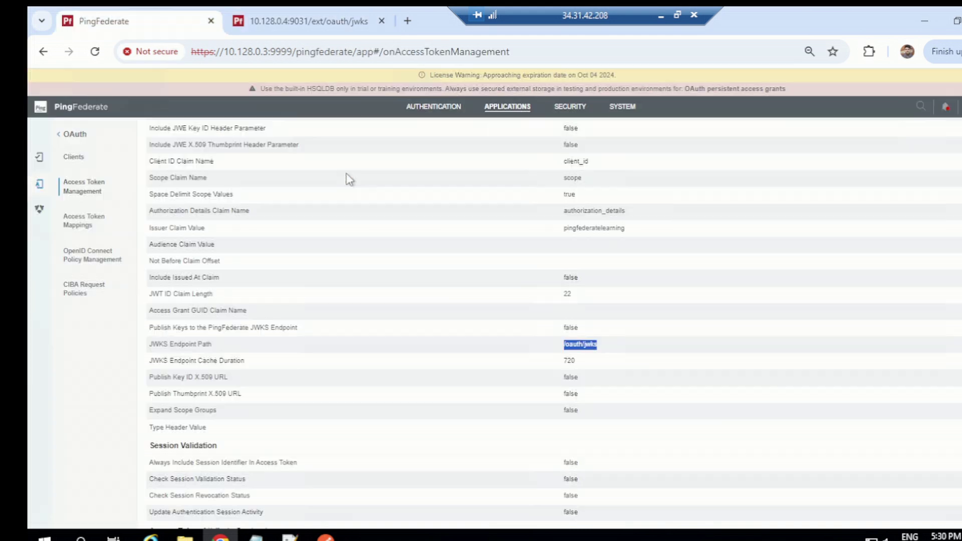
scroll(396, 200, up, 9)
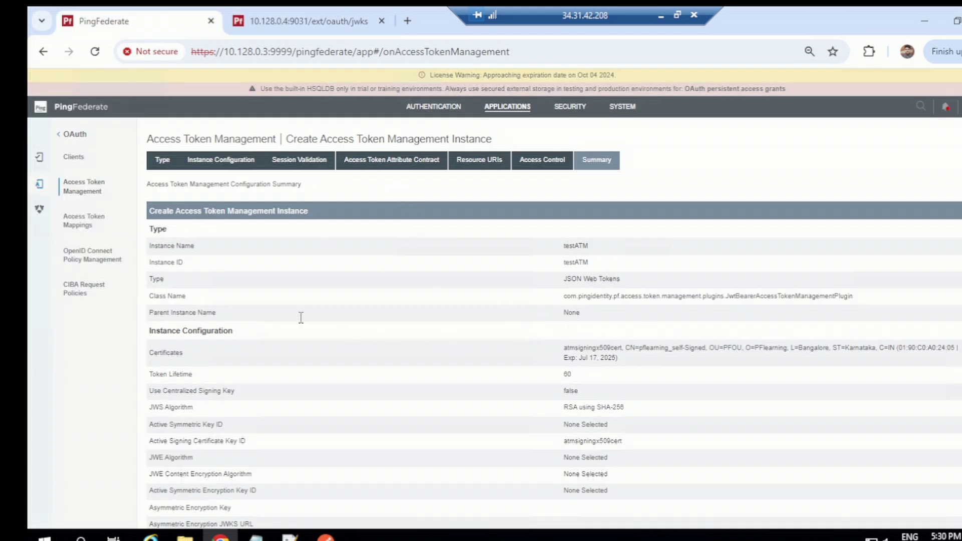
click(223, 334)
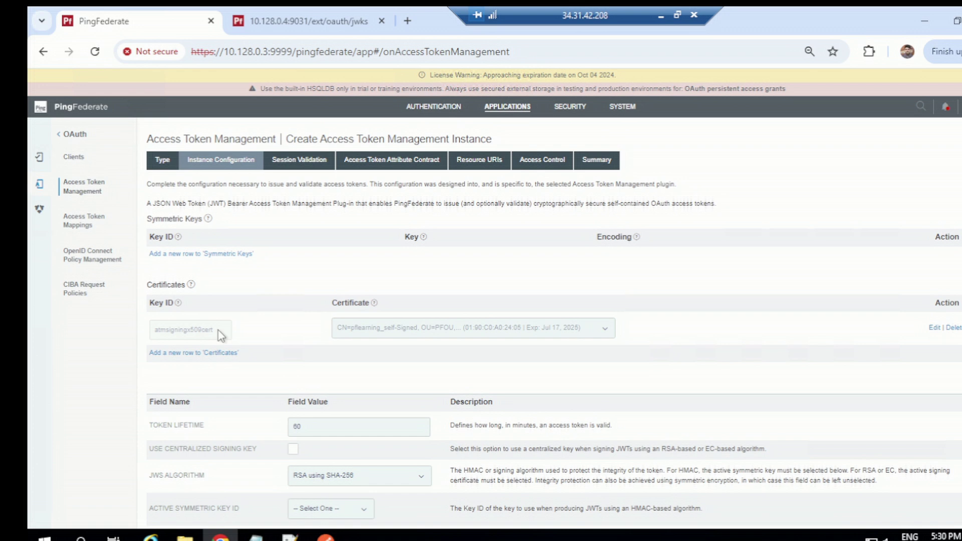
click(304, 19)
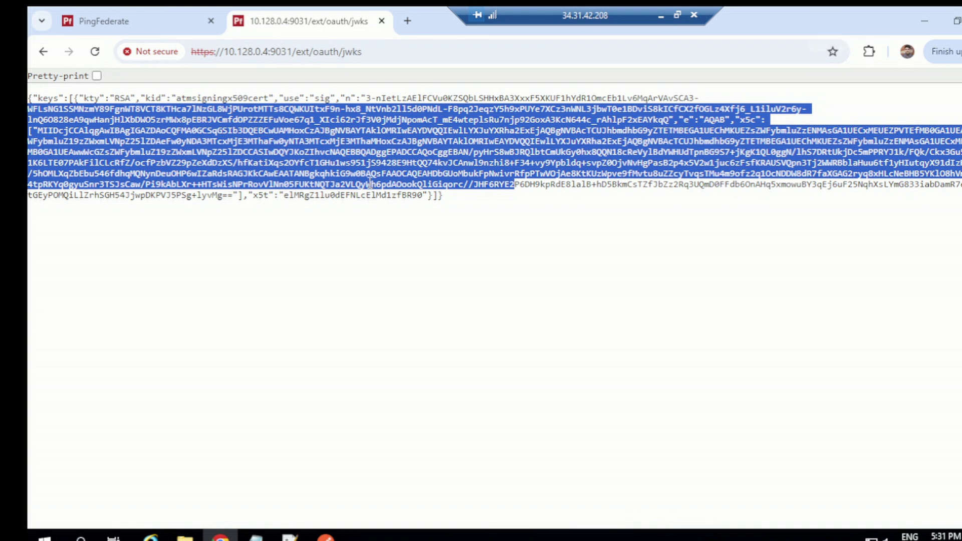
click(433, 306)
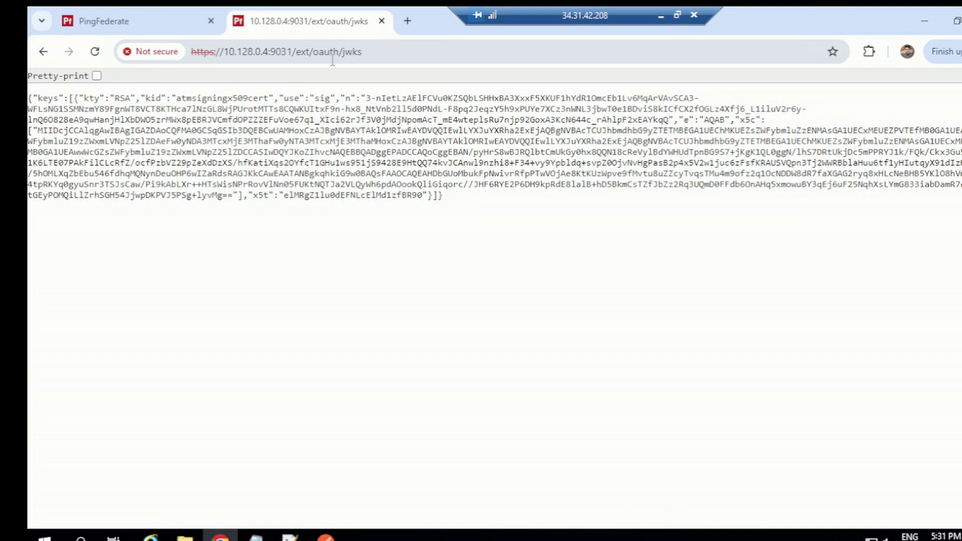
click(166, 18)
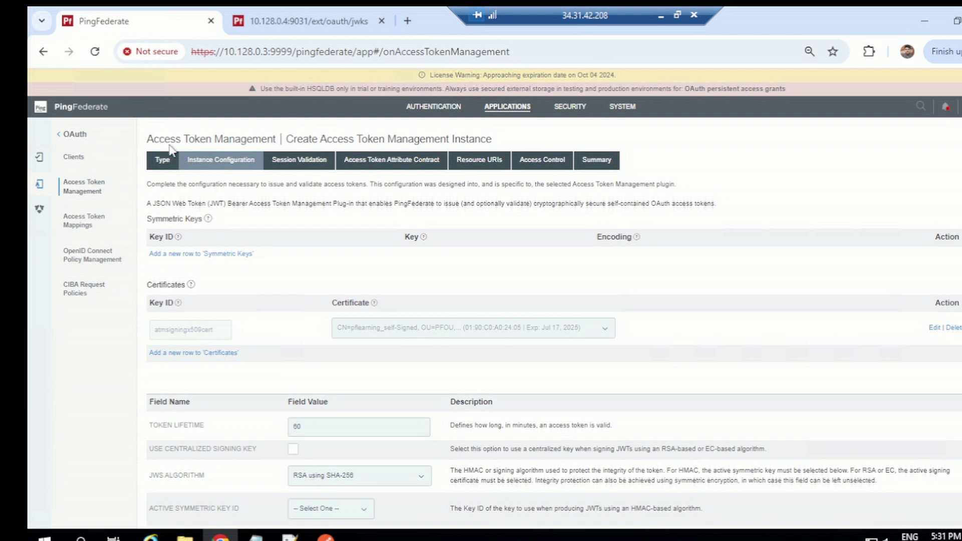
Step: Copy the testATM instance ID from the Access Token Management list and open testATM
click(165, 140)
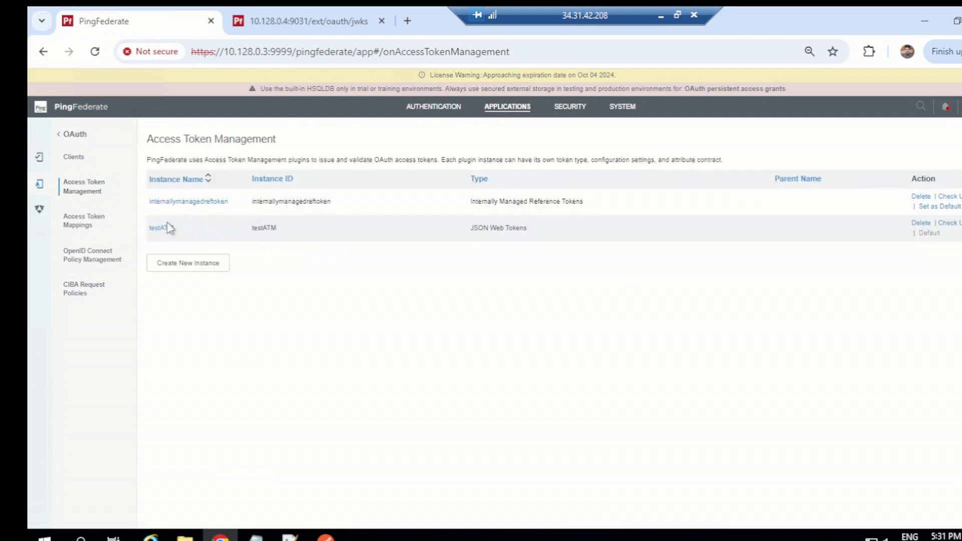
key(ctrl+a)
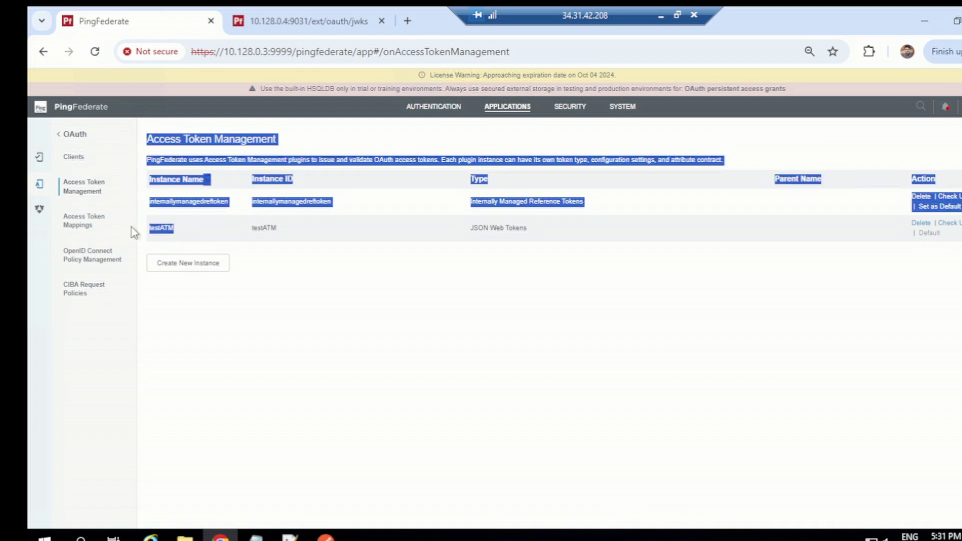
click(193, 250)
double_click(156, 228)
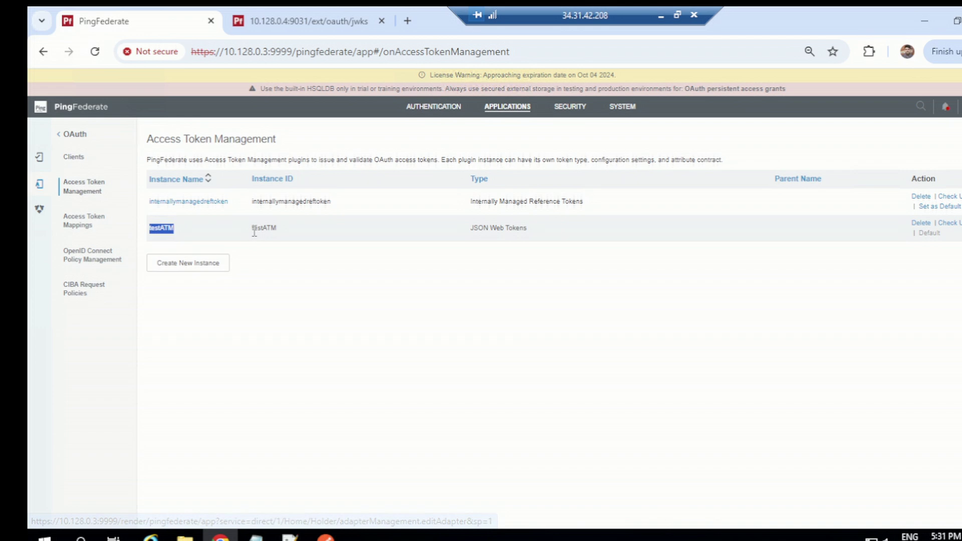
drag(253, 228, 279, 231)
key(ctrl+c)
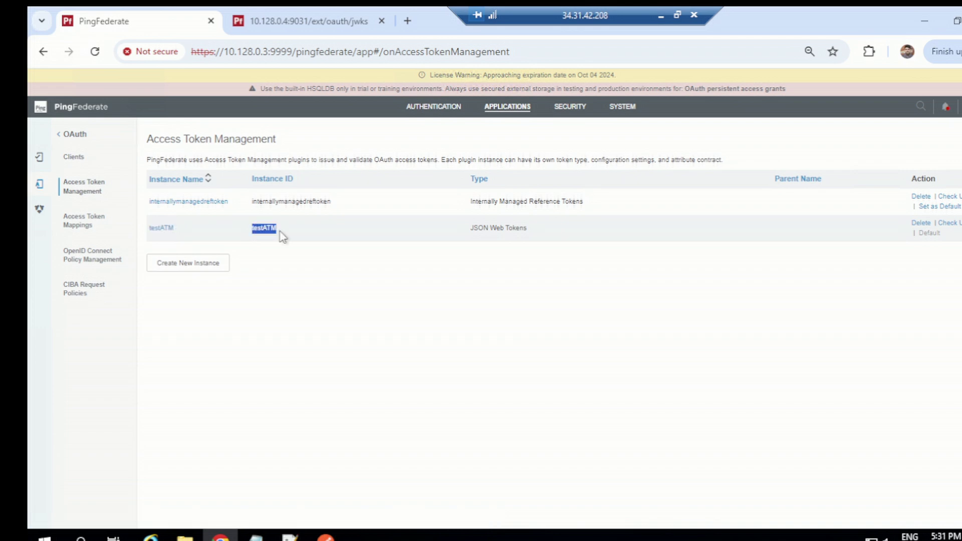
click(167, 230)
Step: Open the editable Instance Configuration with advanced fields showing JWKS Endpoint Path /oauth/jwks
scroll(255, 273, down, 3)
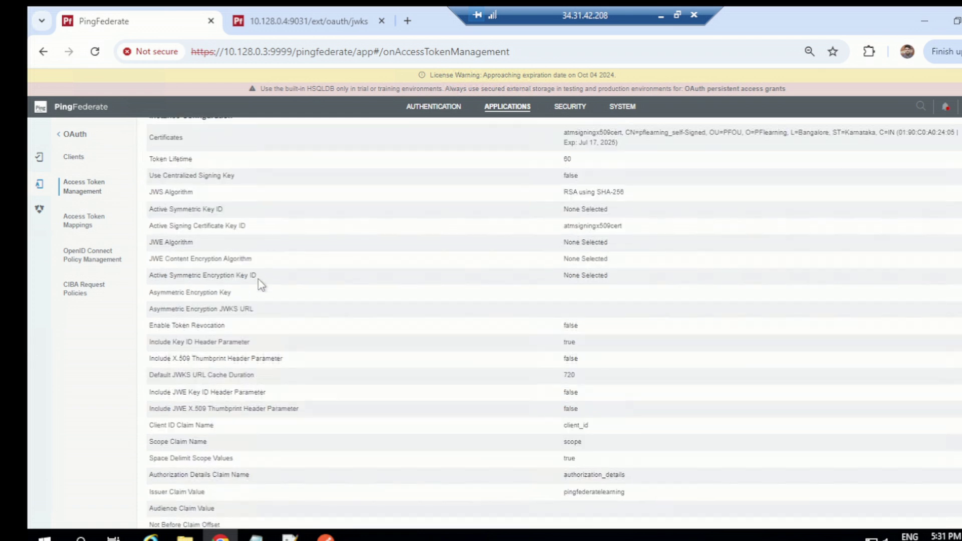
scroll(260, 284, down, 3)
scroll(236, 305, up, 6)
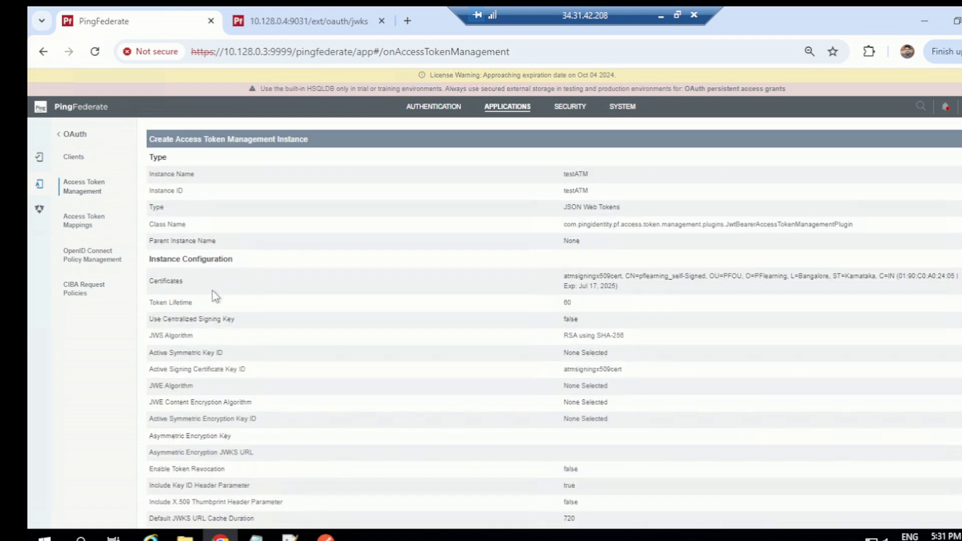
click(207, 260)
scroll(238, 311, down, 10)
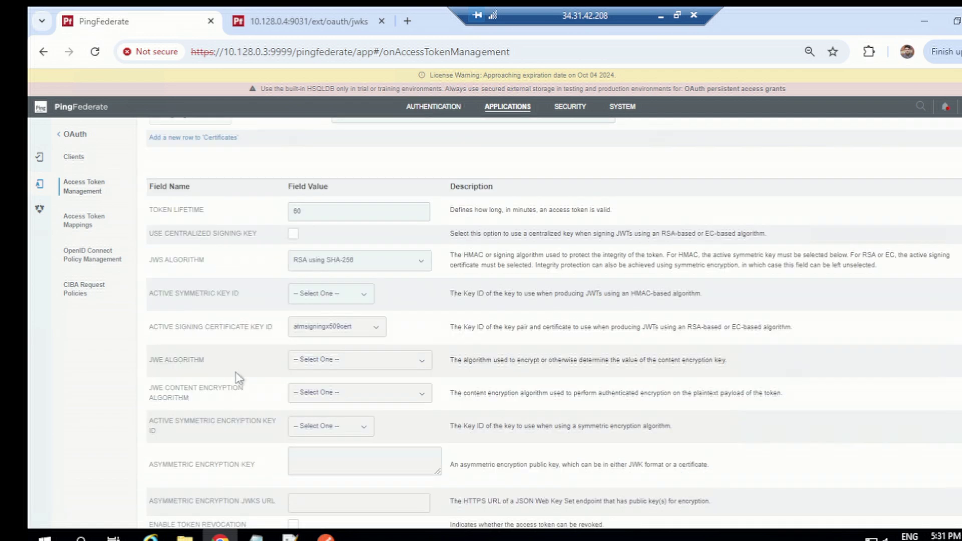
click(301, 482)
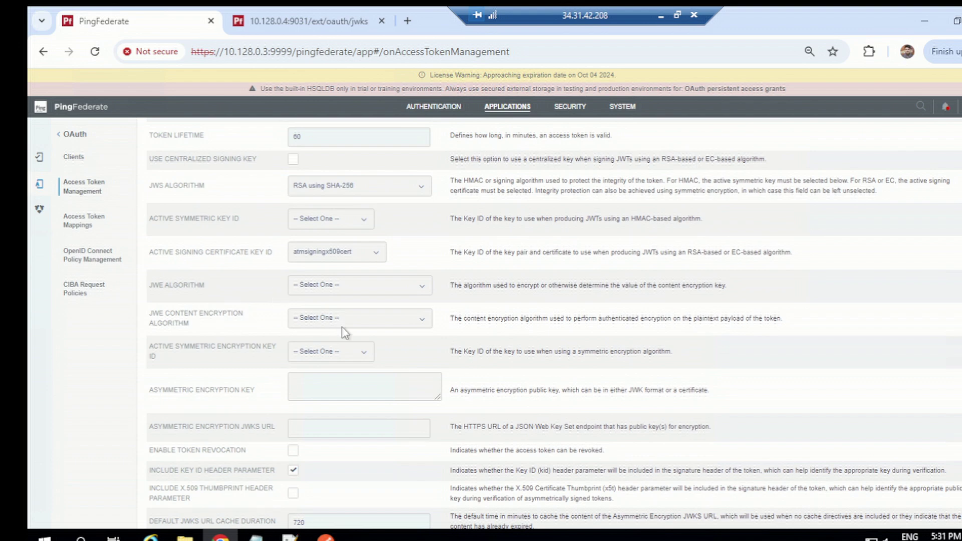
scroll(345, 331, down, 5)
scroll(365, 277, up, 3)
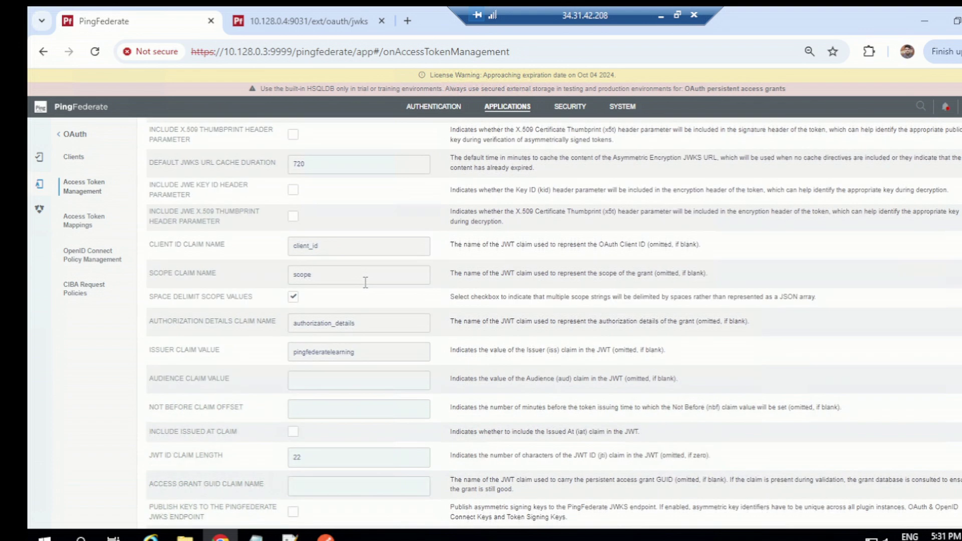
scroll(368, 290, down, 5)
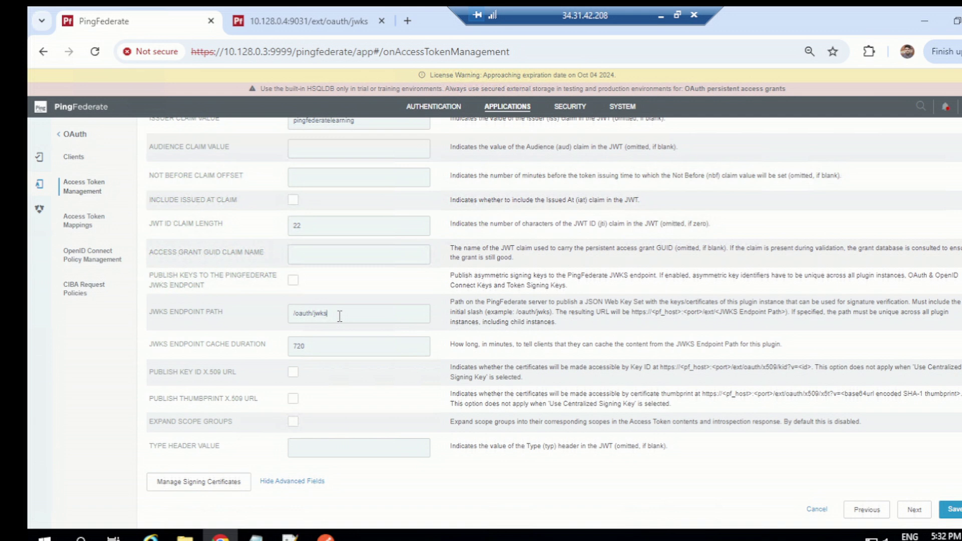
Step: Change the JWKS Endpoint Path to /oauth/jwks/testATM and save
key(ctrl+v)
triple_click(316, 319)
key(ctrl+c)
click(602, 360)
scroll(852, 401, down, 1)
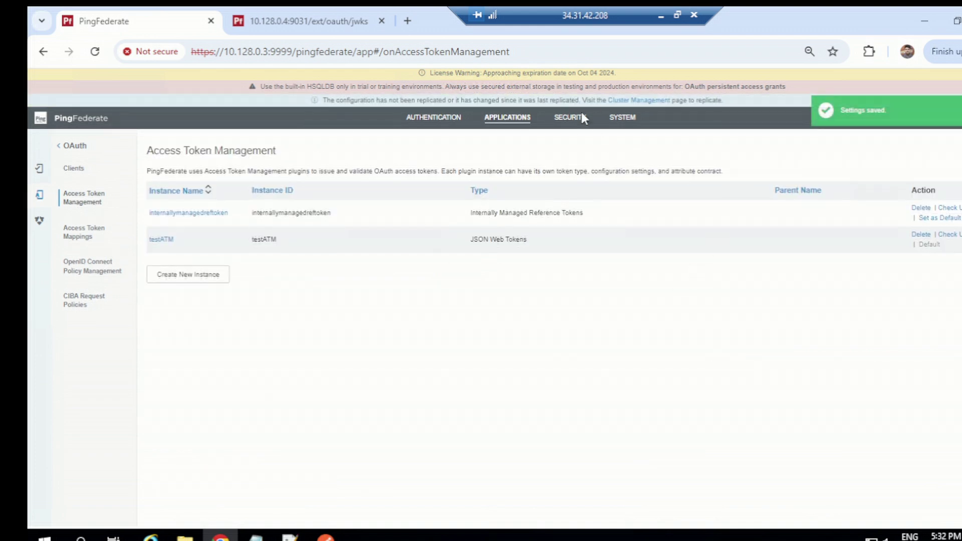
Step: Replicate the saved configuration to both cluster nodes from Cluster Management
click(624, 100)
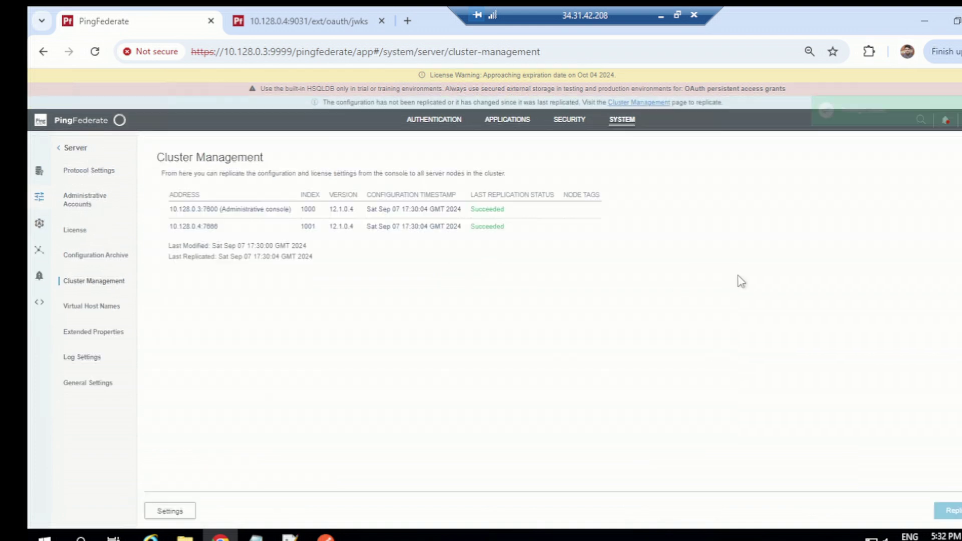
click(952, 511)
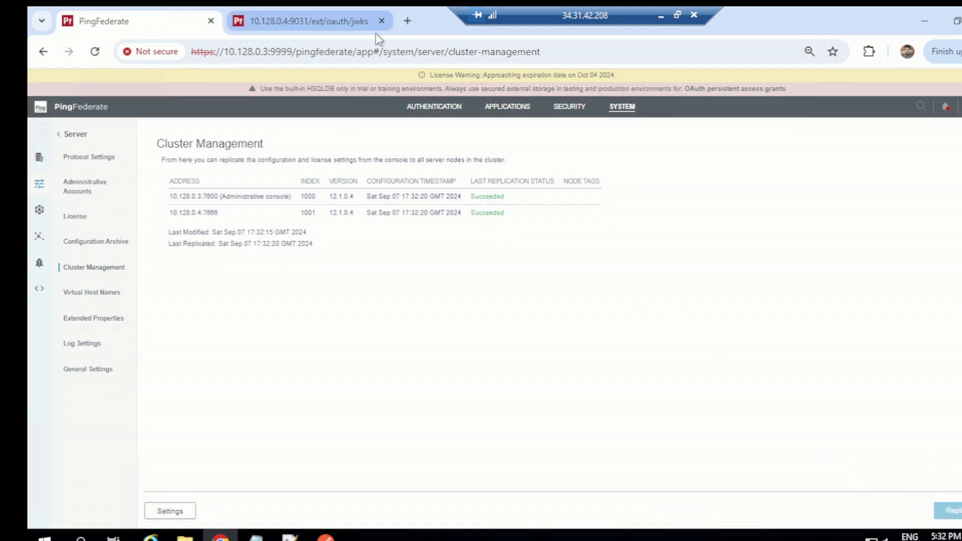
click(333, 18)
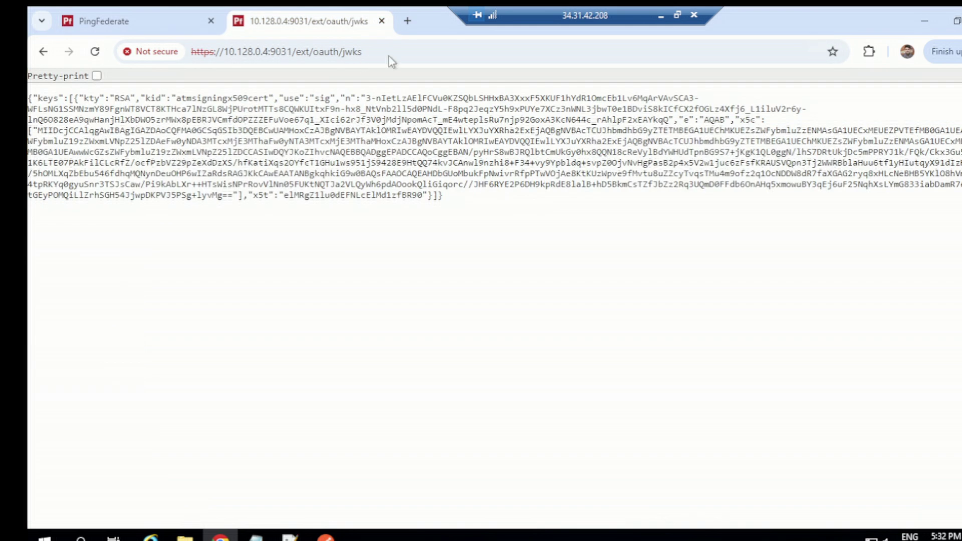
Step: Edit the old JWKS address to end in /ext/oauth/jwks/testATM and copy the new URL
click(398, 52)
click(399, 51)
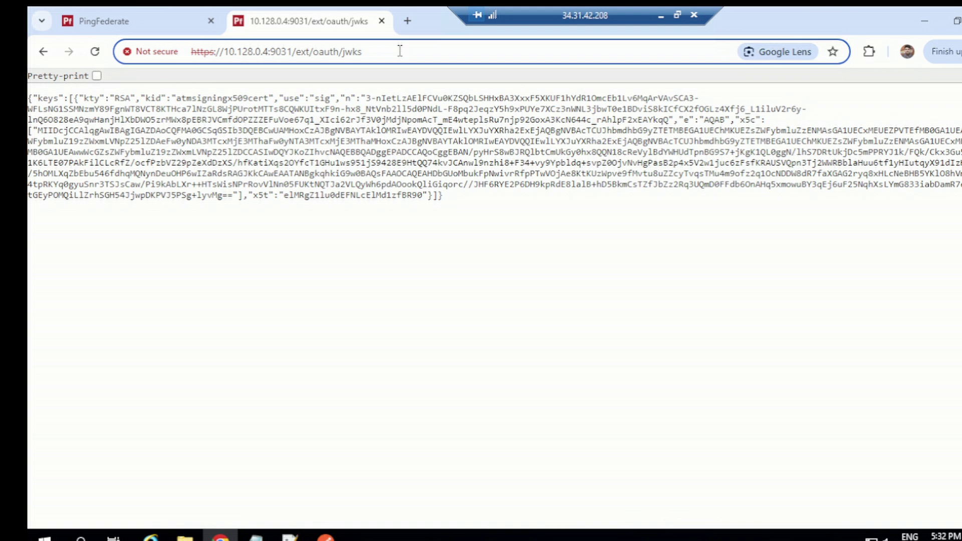
key(BackSpace)
key(BackSpace)
key(BackSpace)
key(BackSpace)
key(BackSpace)
key(BackSpace)
key(BackSpace)
key(BackSpace)
key(BackSpace)
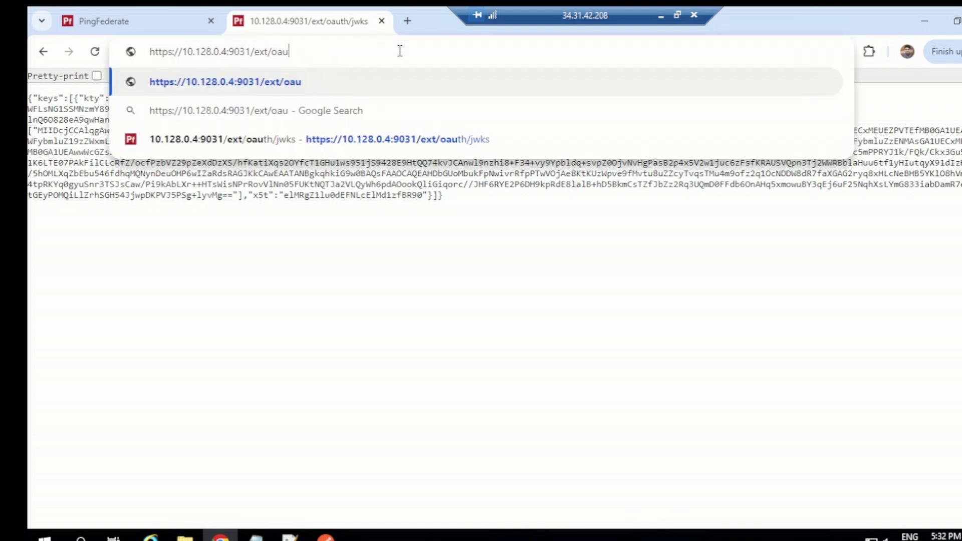
key(BackSpace)
key(ctrl+v)
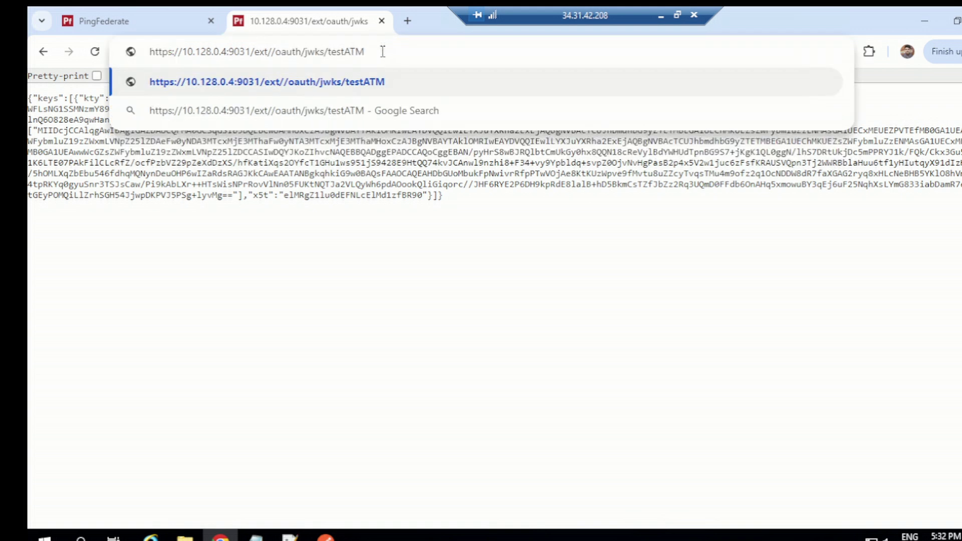
click(279, 55)
key(BackSpace)
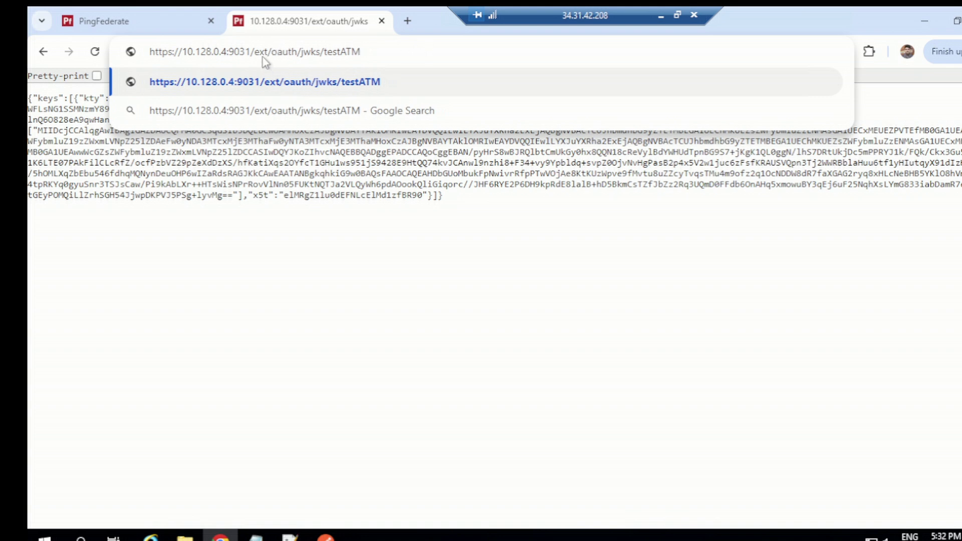
key(End)
drag(360, 51, 153, 52)
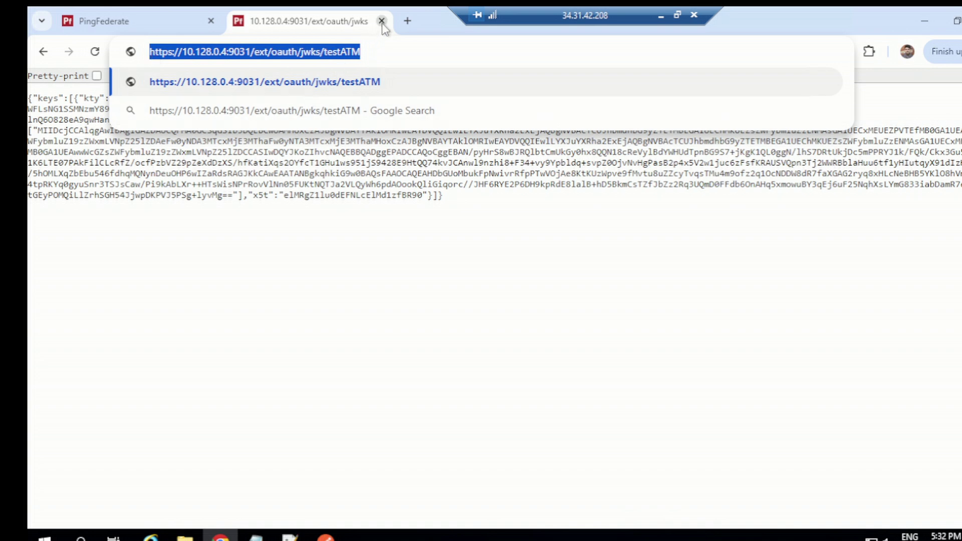
key(Escape)
key(ctrl+w)
click(246, 21)
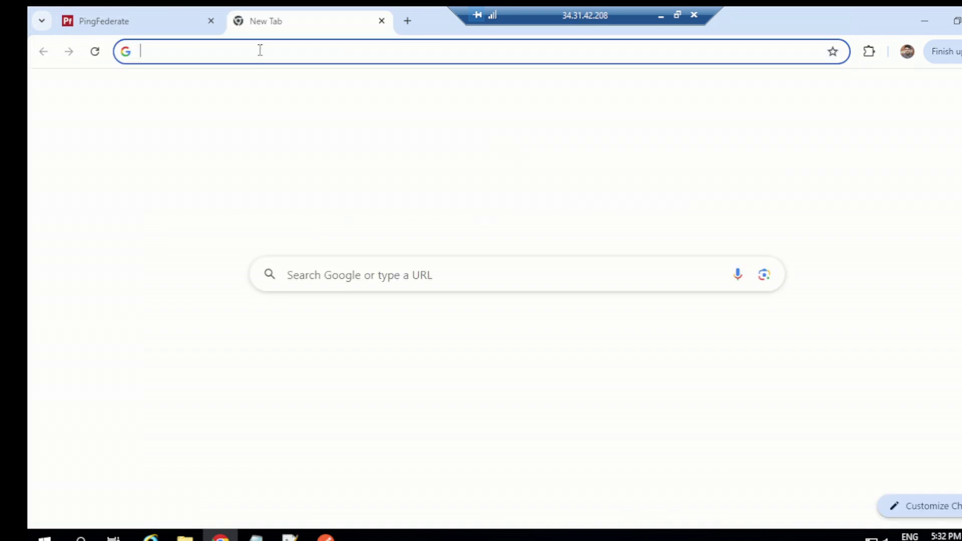
text(https://10.128.0.4:9031/ext/oauth/jwks/testATM)
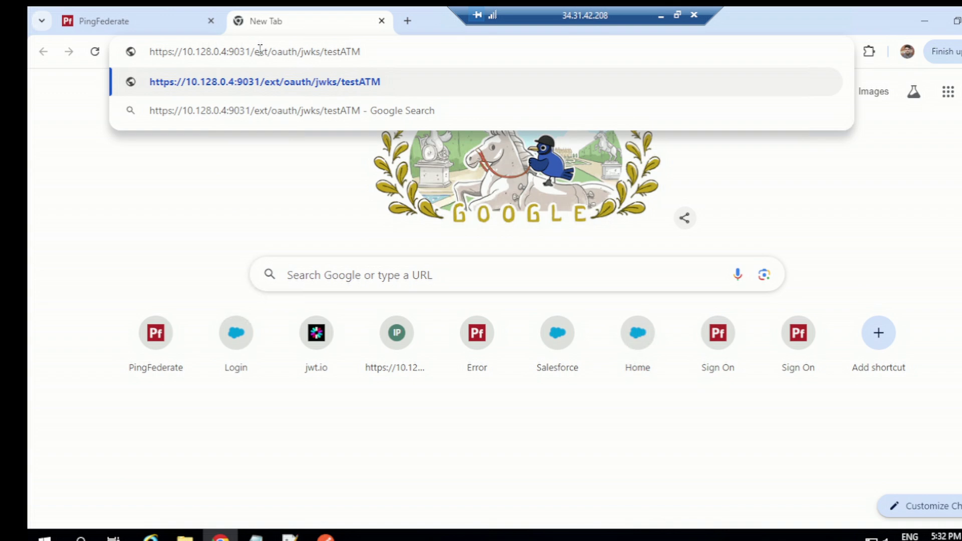
key(Return)
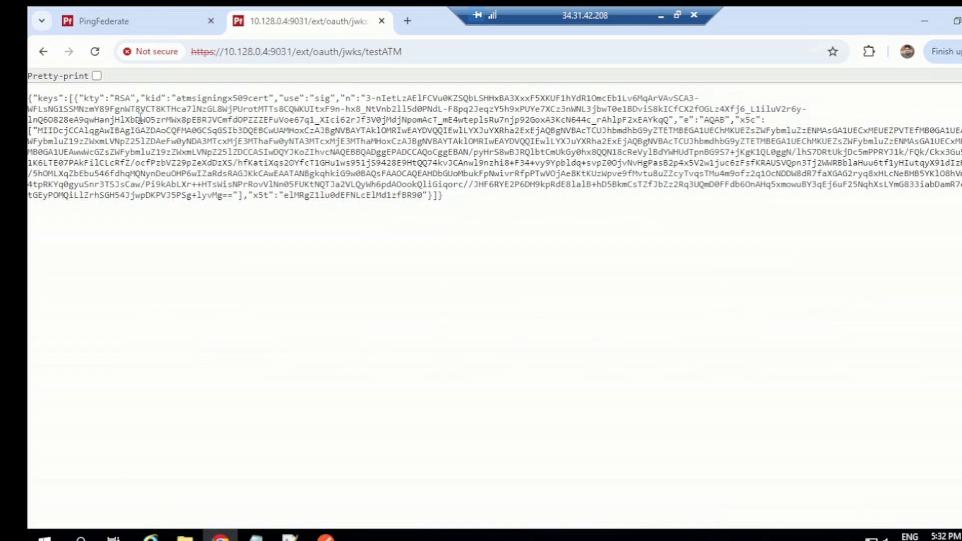
drag(115, 109, 253, 120)
drag(473, 178, 529, 209)
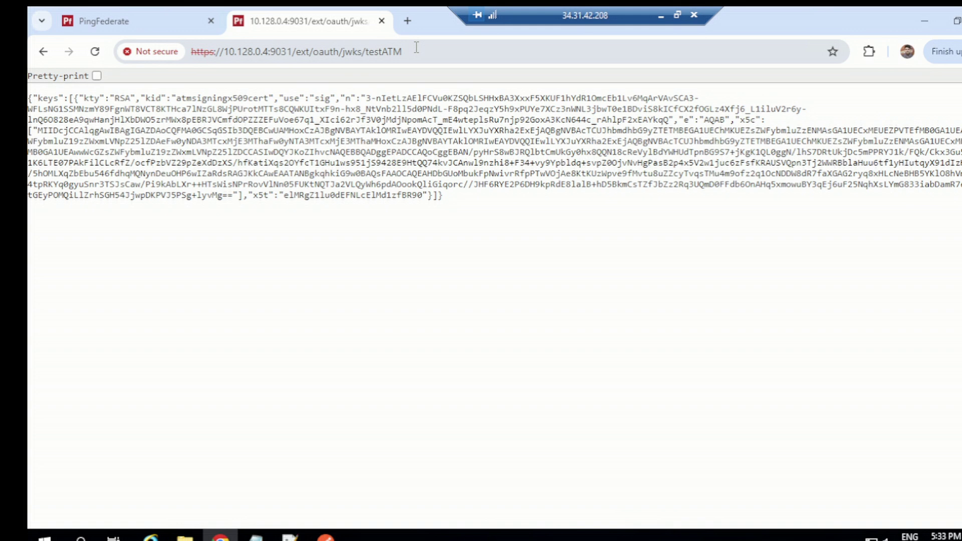
drag(409, 52, 192, 51)
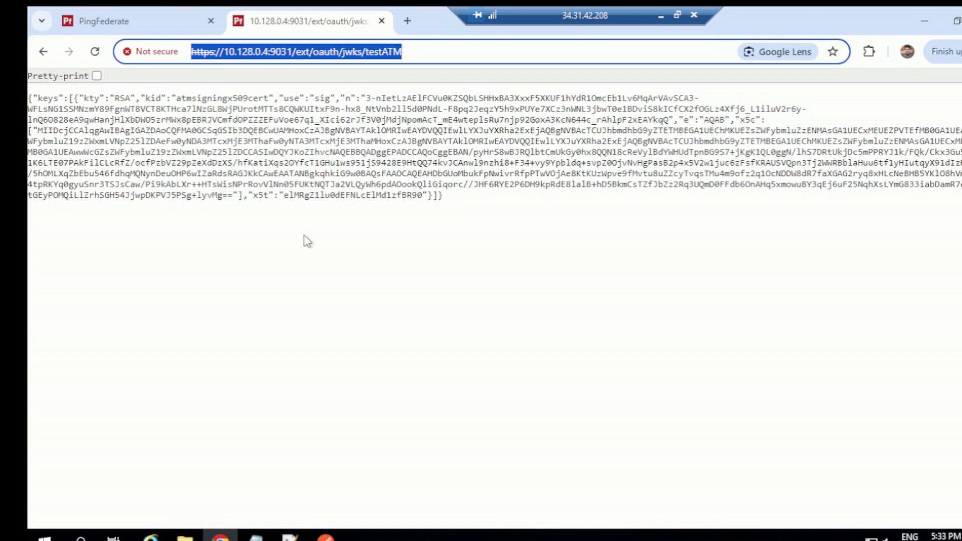